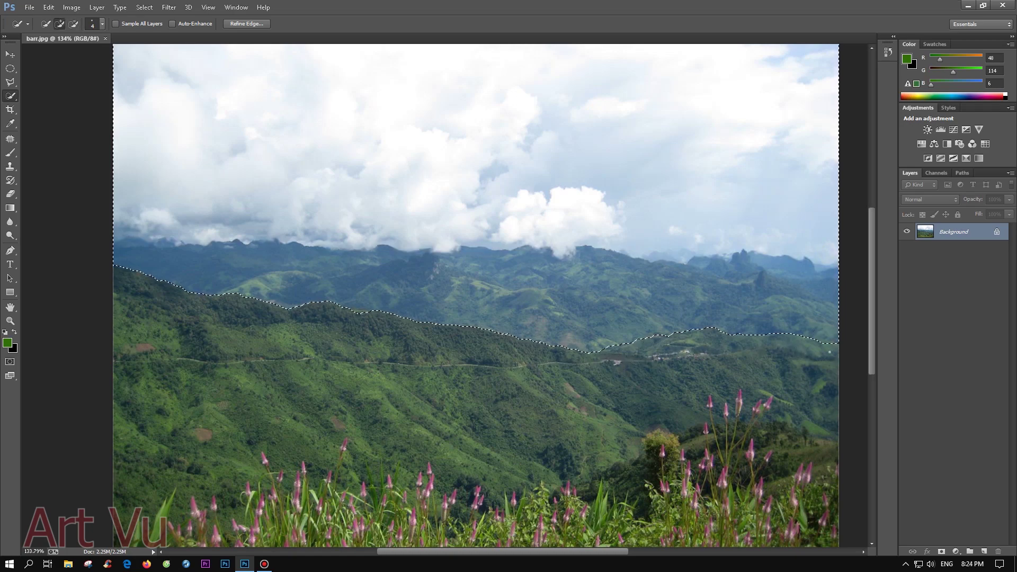
- Copy the sky to its own layer and darken it with Levels and lower Hue/Saturation lightness
key(ctrl+j)
key(ctrl+l)
drag(822, 309, 813, 309)
drag(890, 357, 822, 363)
key(Return)
key(ctrl+u)
drag(817, 410, 815, 412)
key(Return)
- Softly erase the dark sky over the mountain band and add a warming Photo Filter
key(w)
key(e)
click(180, 24)
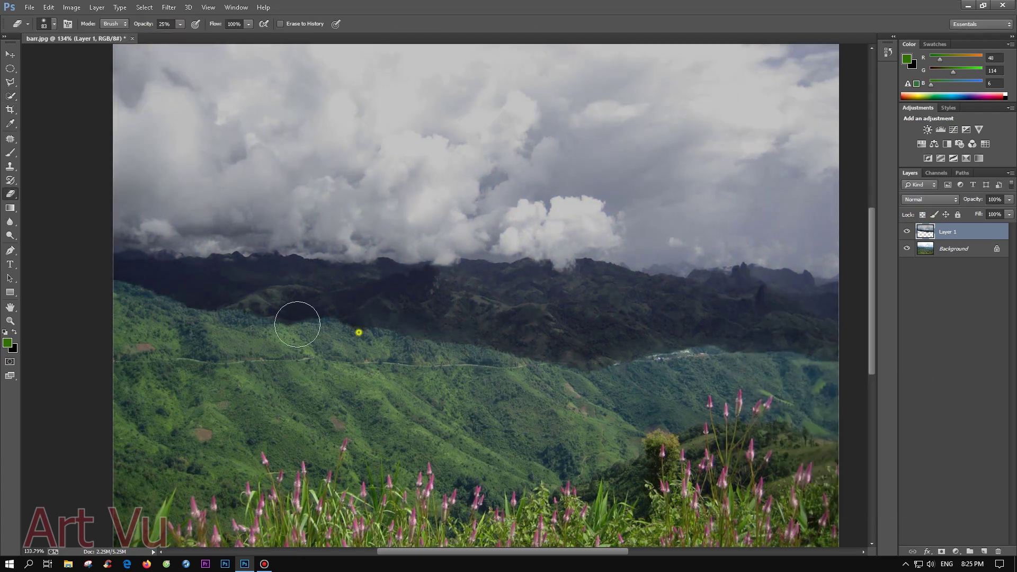
drag(709, 365, 386, 406)
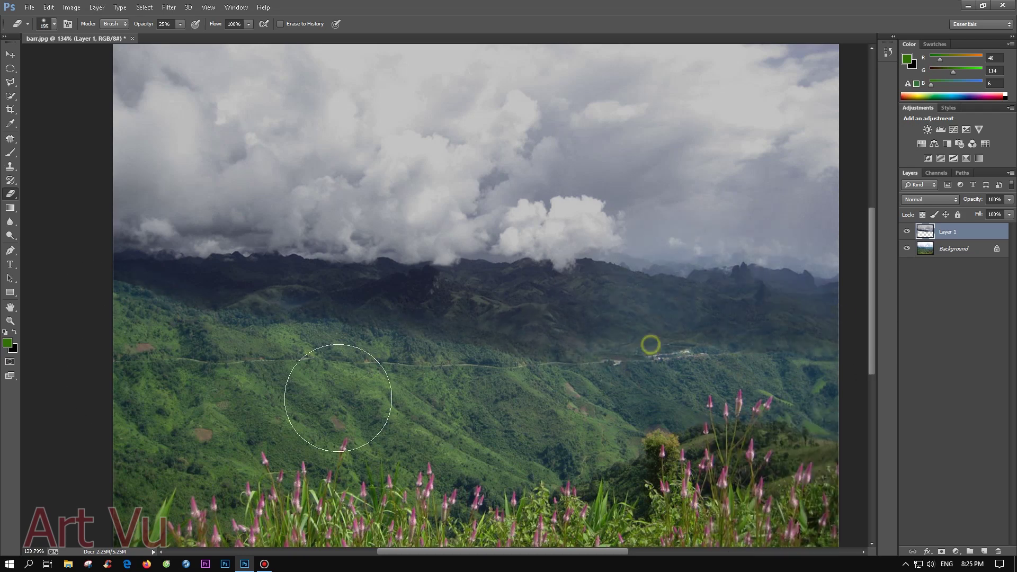
click(956, 552)
click(962, 459)
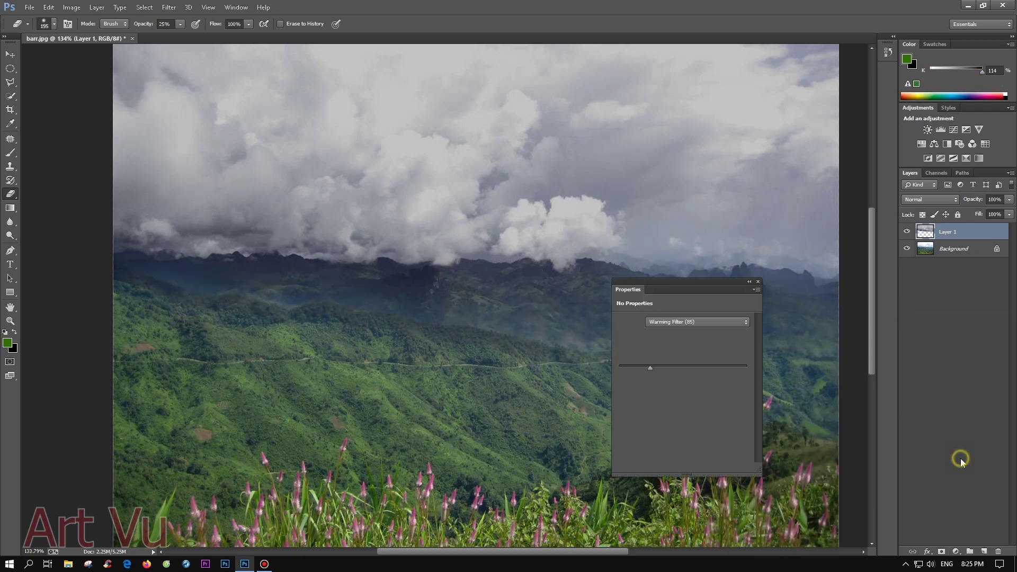
- Set the warming filter's density and erase over the hills at reduced flow and opacity
drag(673, 366, 689, 368)
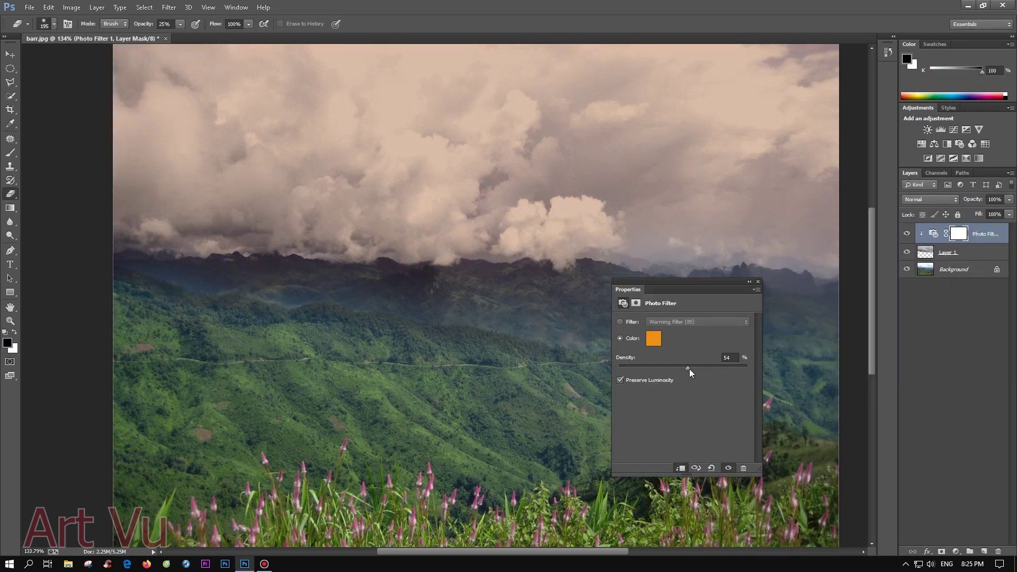
click(758, 282)
click(944, 273)
click(907, 252)
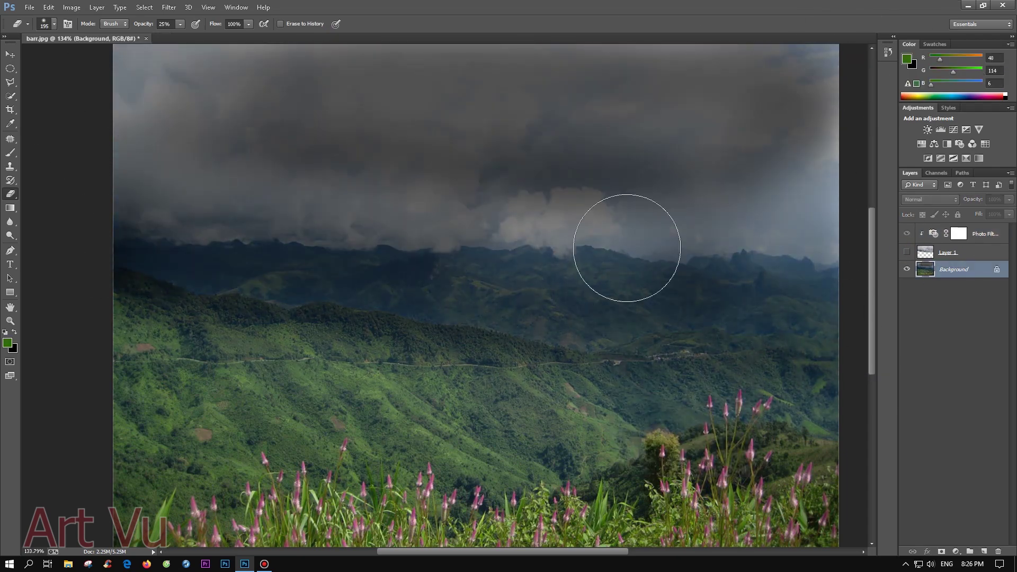
click(907, 252)
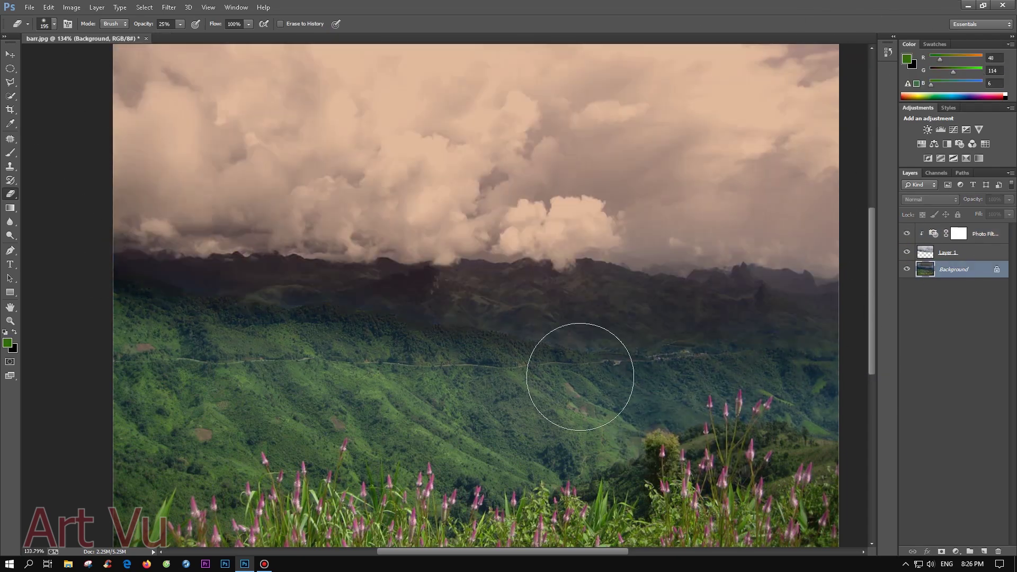
drag(834, 349, 494, 302)
drag(249, 23, 247, 38)
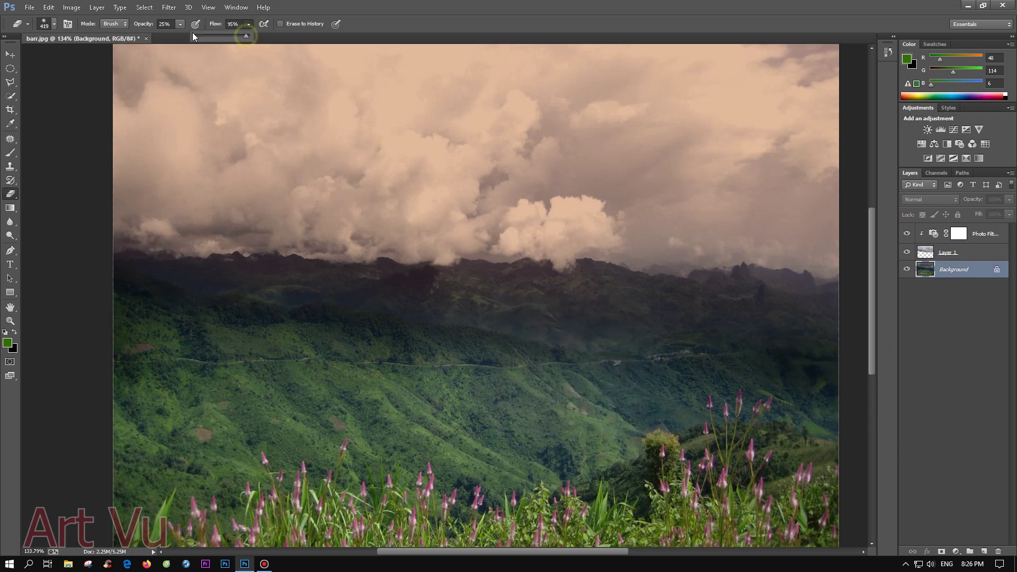
drag(182, 42, 171, 43)
- Convert the Background to a normal layer and add a second, purple Photo Filter
double_click(954, 270)
key(Return)
click(955, 552)
click(946, 457)
drag(651, 368, 691, 368)
click(653, 338)
click(839, 268)
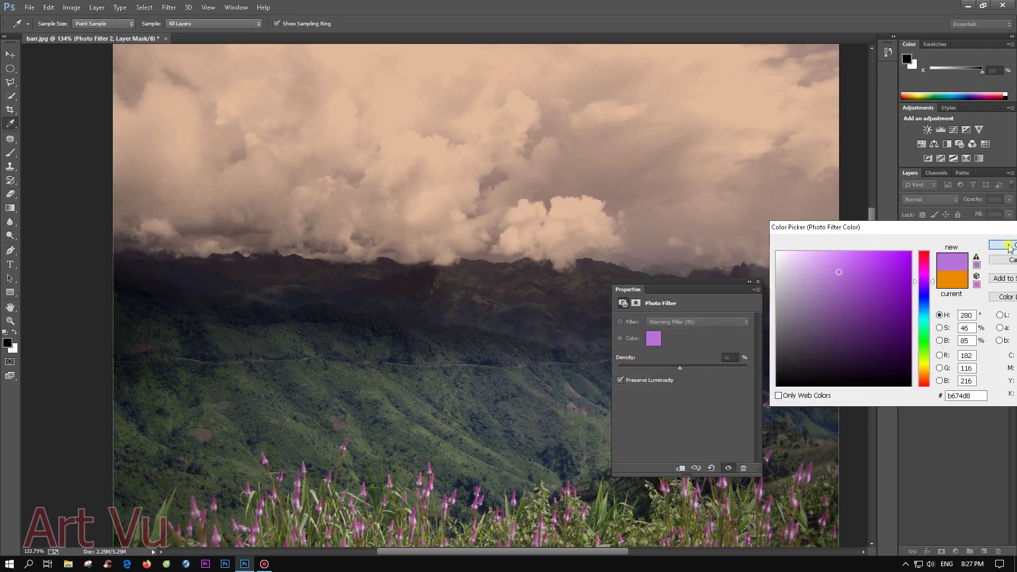
click(1001, 249)
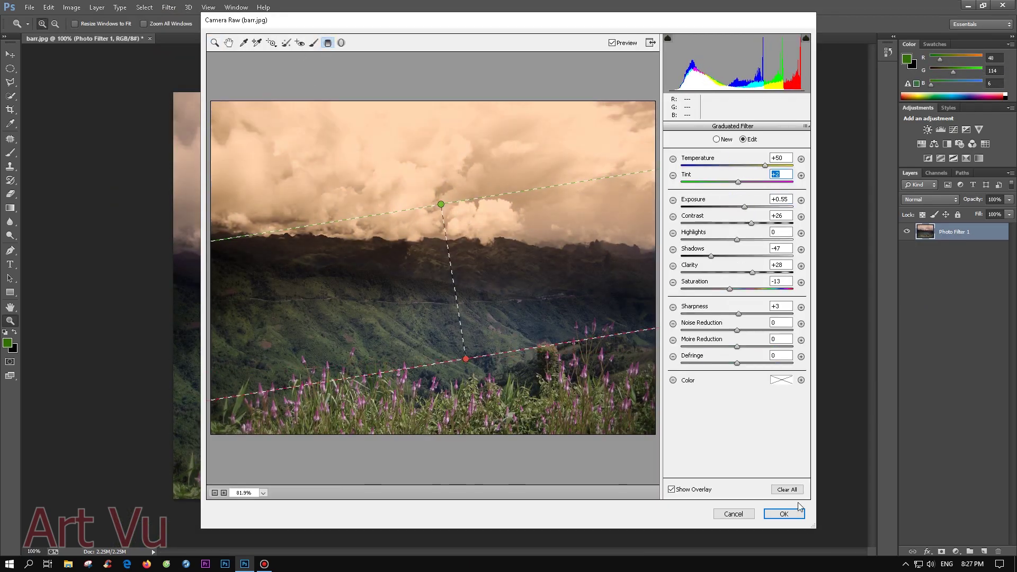
- Apply the Camera Raw graduated grade, then choose h.jpg and nam.jpg to open
key(Return)
click(30, 8)
click(43, 30)
click(481, 94)
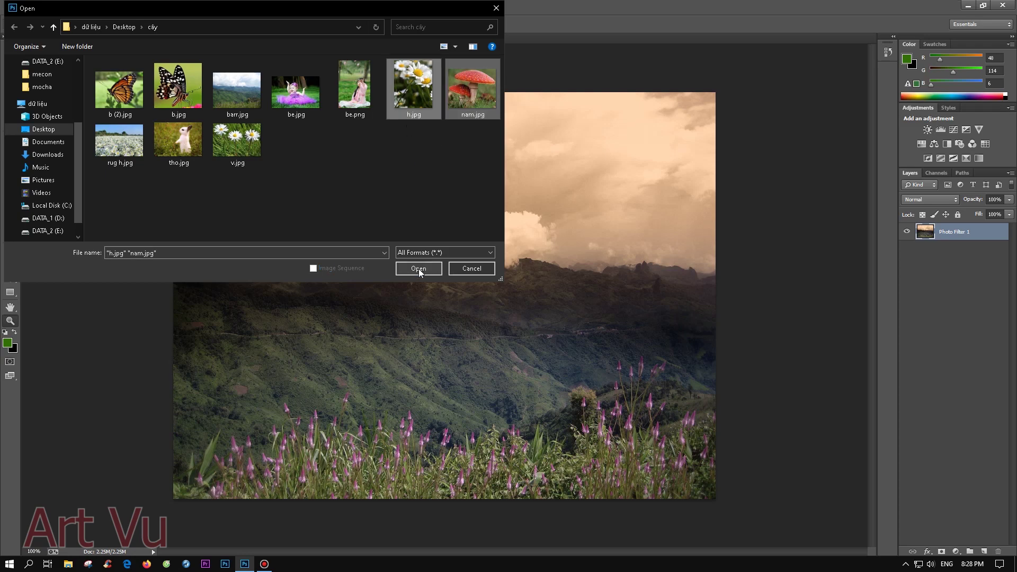
- Open the daisy and mushroom photos and select the mushrooms, including the small stem
click(419, 268)
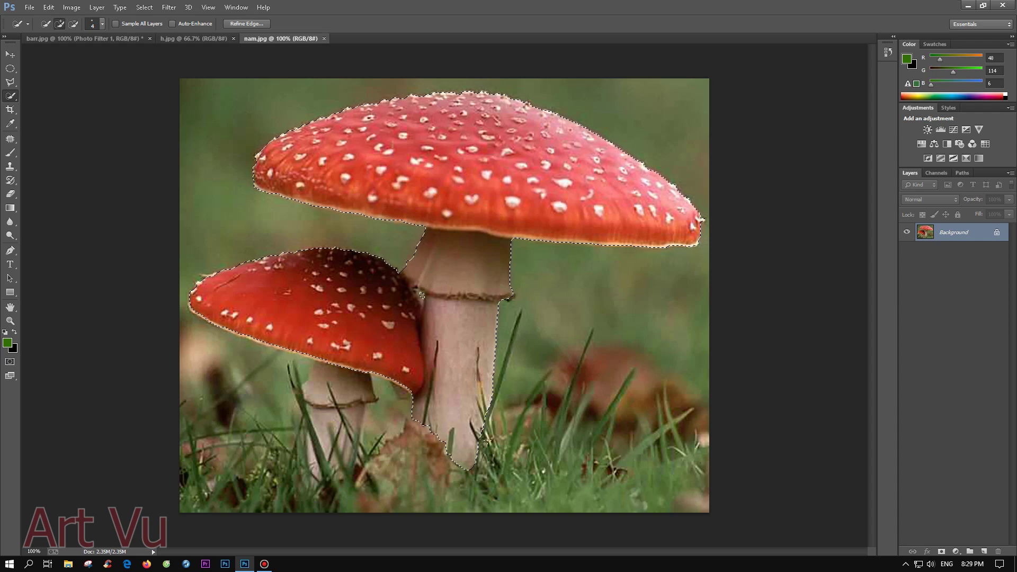
key(l)
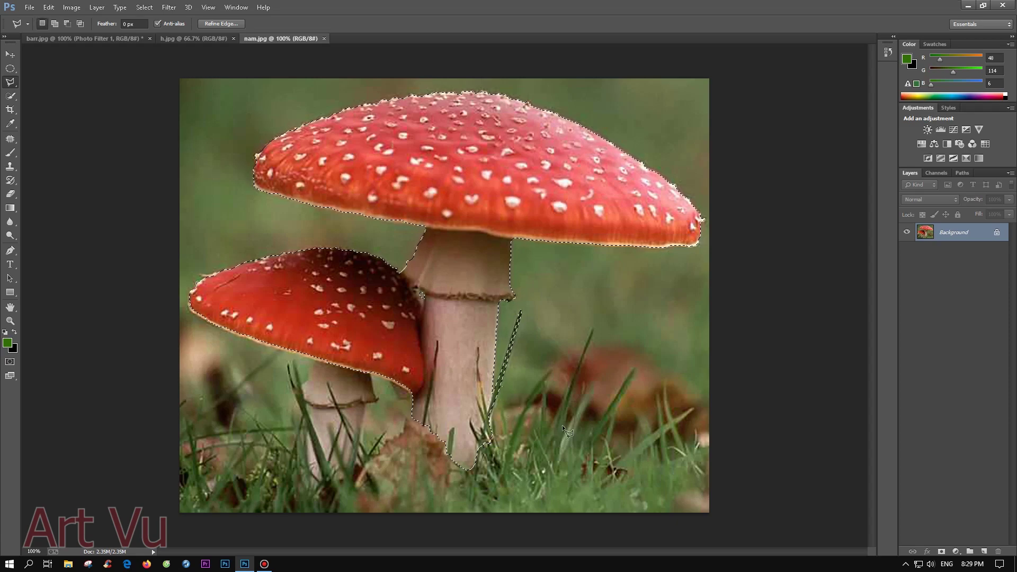
key(w)
drag(351, 386, 317, 464)
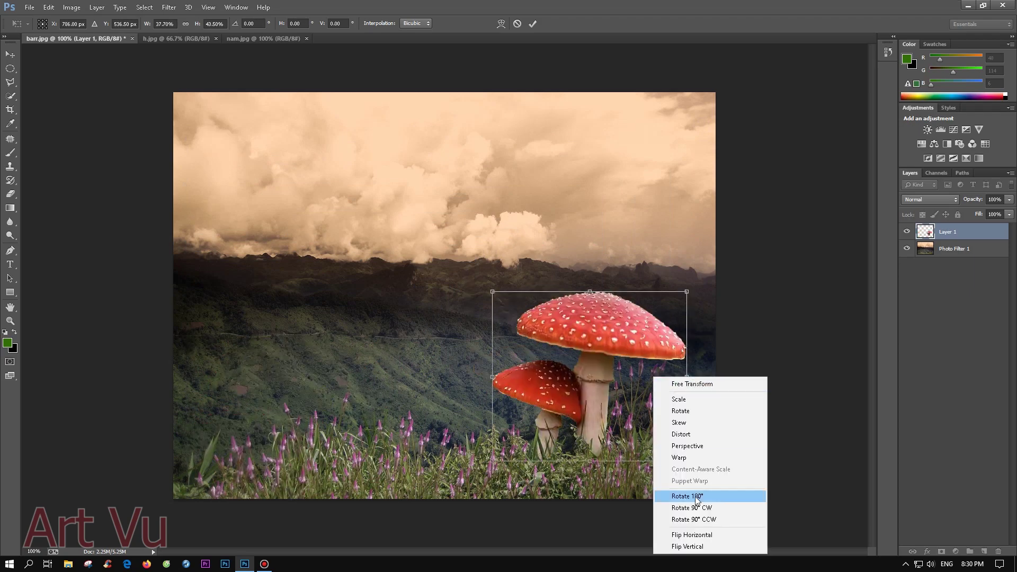
- Commit the flipped mushrooms and darken them with Levels
key(Return)
scroll(666, 398, up, 2)
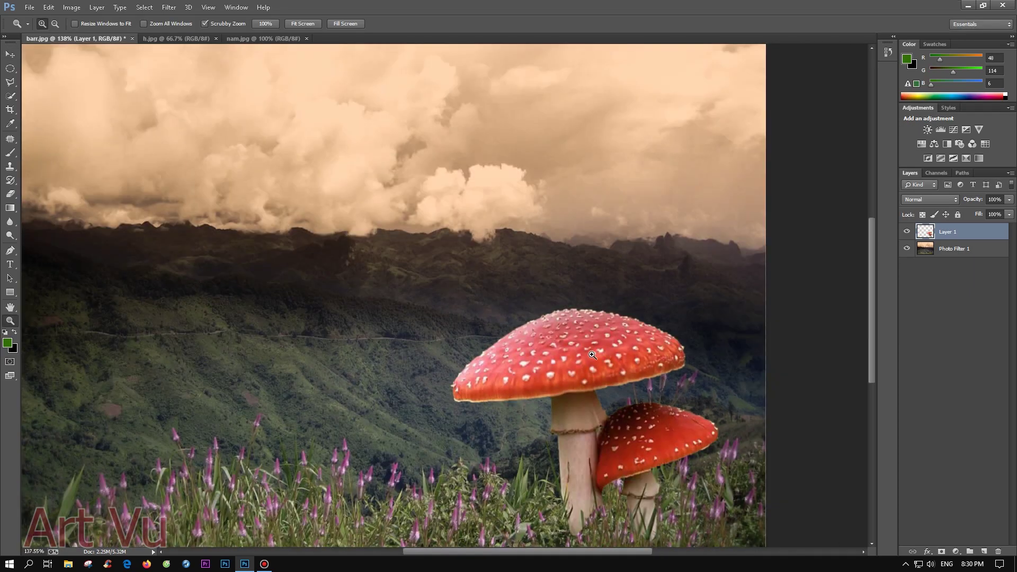
key(ctrl+l)
drag(892, 352, 815, 360)
key(Return)
- Shift the mushrooms' hue slightly with Hue/Saturation to match the scene
key(ctrl+1)
key(ctrl+u)
key(Return)
key(e)
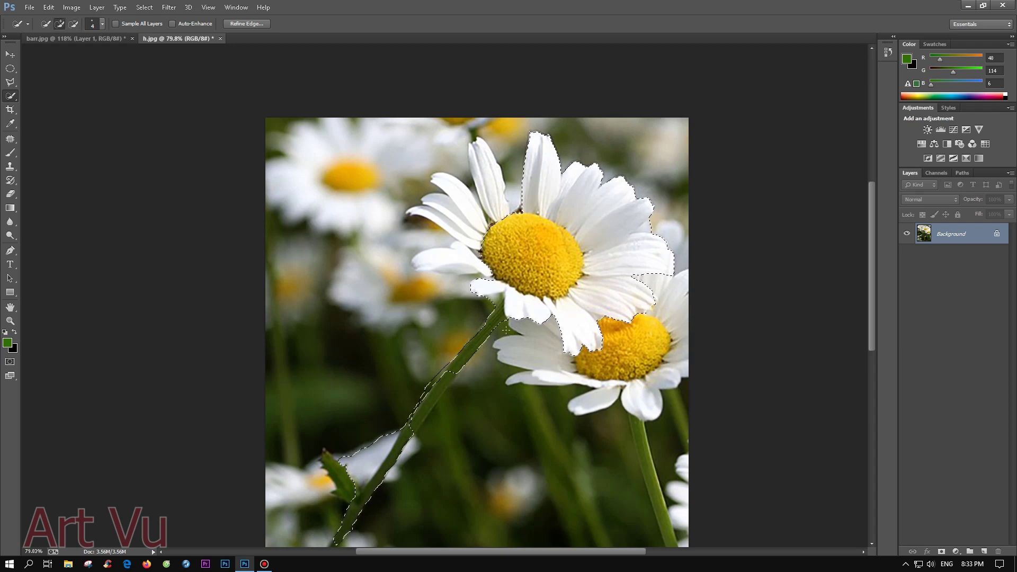
- Trim the daisy selection along its stem with the Polygonal Lasso
scroll(412, 428, up, 3)
scroll(424, 318, up, 3)
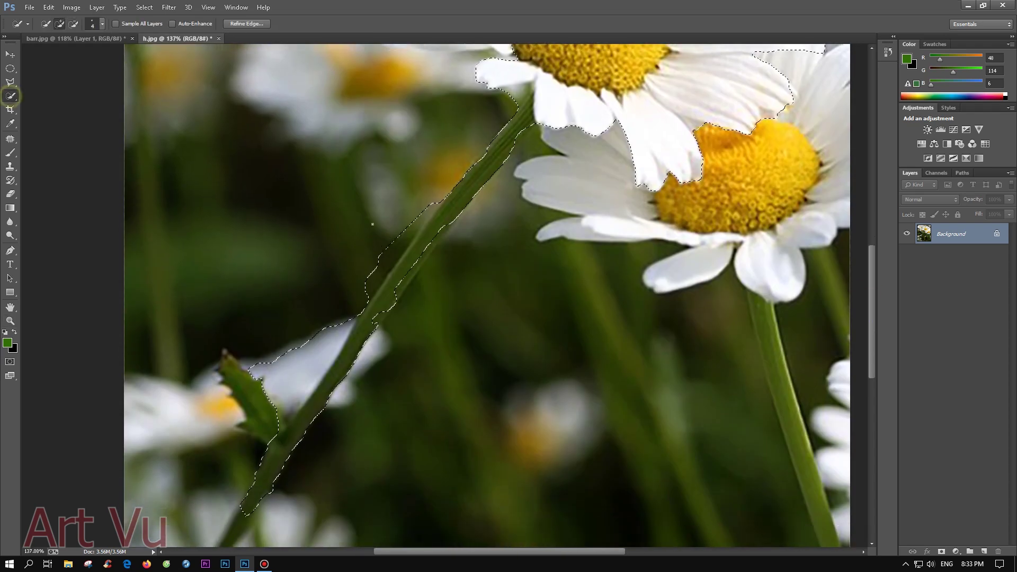
drag(489, 158, 312, 395)
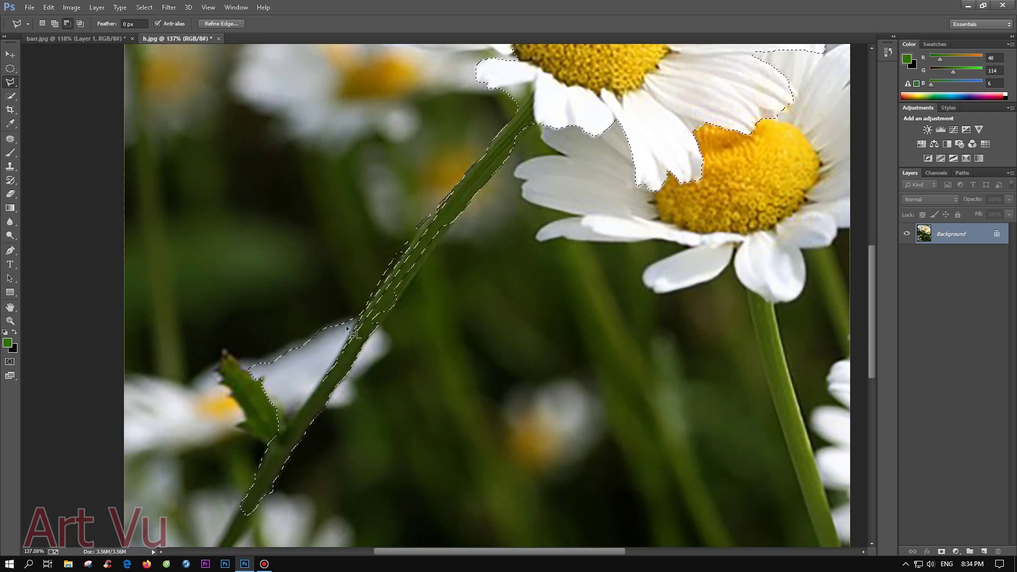
double_click(354, 345)
click(482, 165)
click(420, 266)
scroll(298, 229, down, 5)
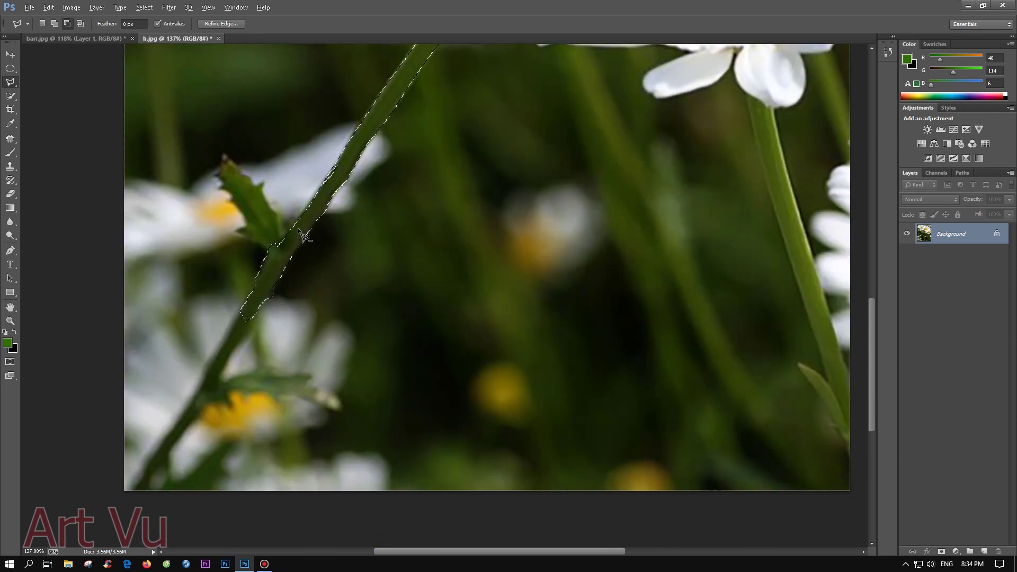
drag(871, 389, 874, 280)
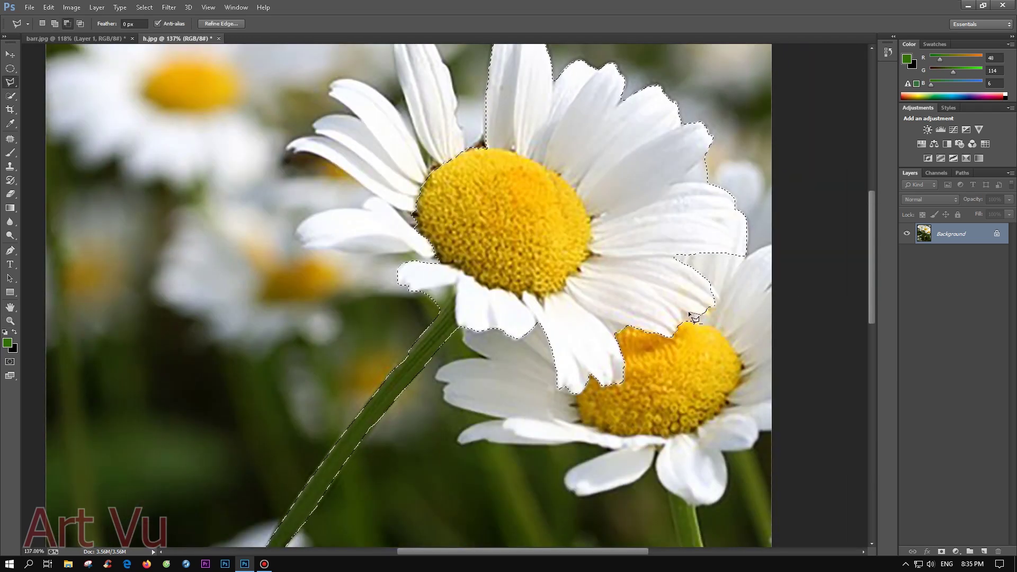
scroll(682, 365, up, 3)
- Refine the petal edges with Quick Selection, adding the upper-left petal
key(w)
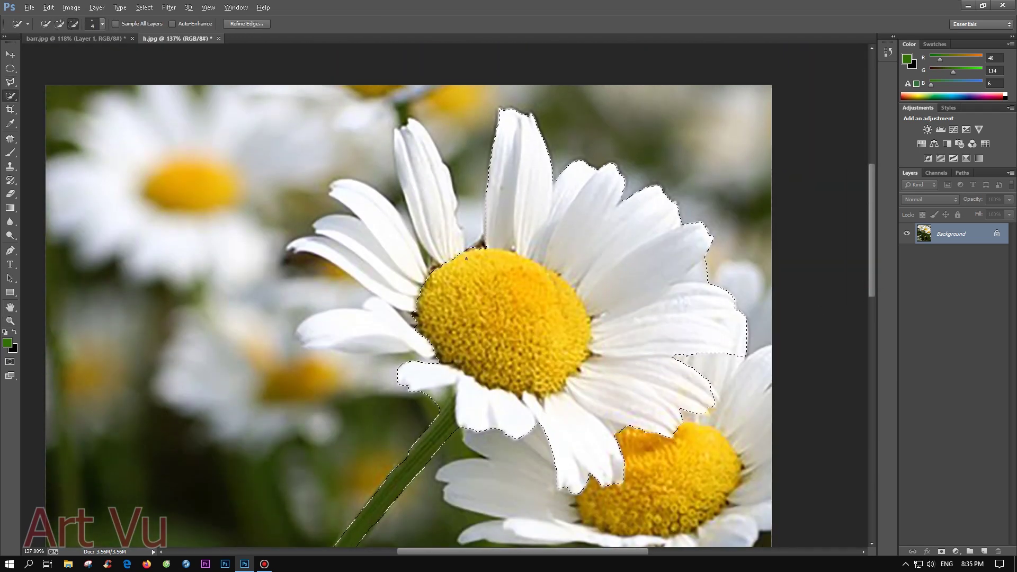
drag(462, 238, 431, 290)
key(alt)
drag(339, 328, 433, 363)
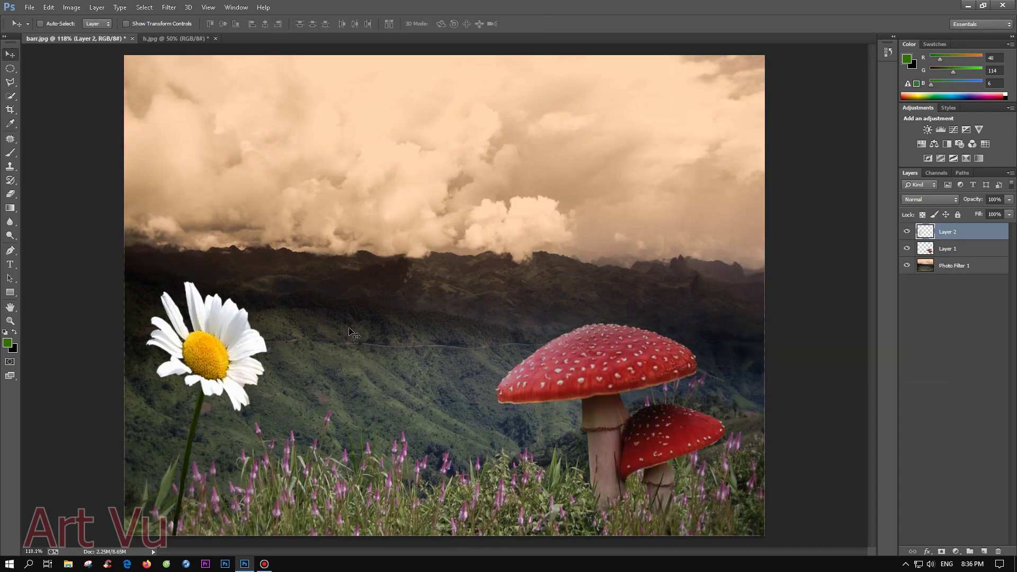
- Place the daisy and add two transformed copies, one smaller and lower, one moved right
key(Return)
key(ctrl+j)
key(ctrl+t)
mouse_move(312, 369)
mouse_down()
mouse_move(213, 478)
mouse_move(275, 477)
mouse_up()
key(Return)
key(ctrl+j)
key(ctrl+t)
drag(333, 403, 255, 393)
key(Return)
- Open the rabbit photo tho.jpg and select the rabbit's ear and head
key(z)
click(419, 270)
key(w)
drag(588, 143, 489, 160)
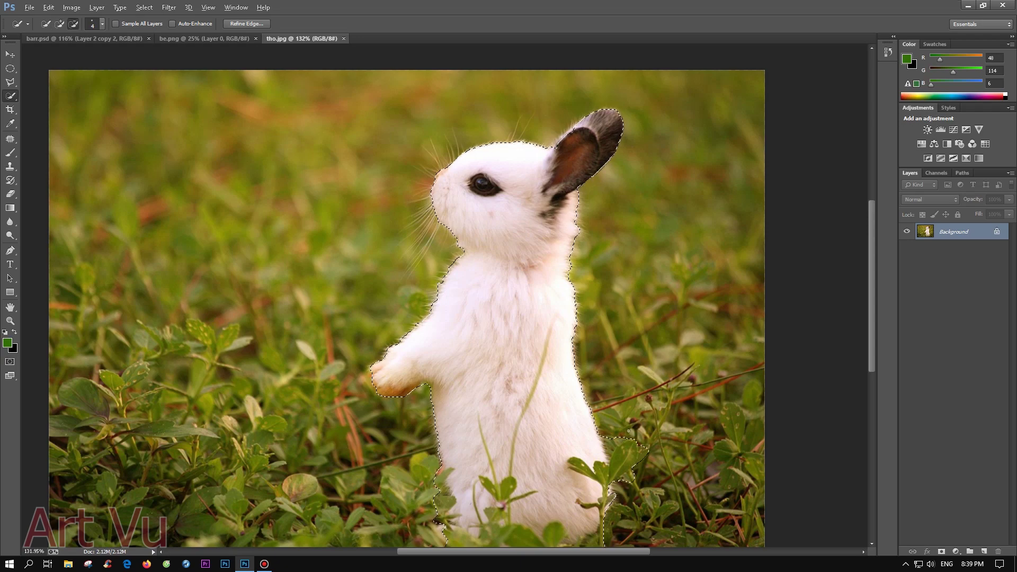
- Add the whiskers to the rabbit selection and output it via Refine Edge to a masked layer
scroll(459, 161, up, 3)
key(l)
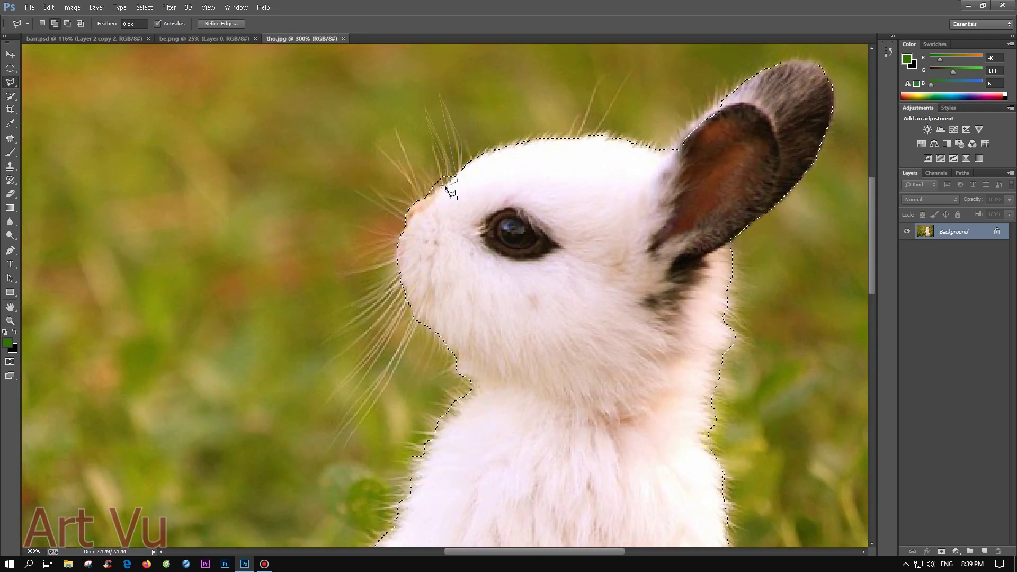
double_click(409, 146)
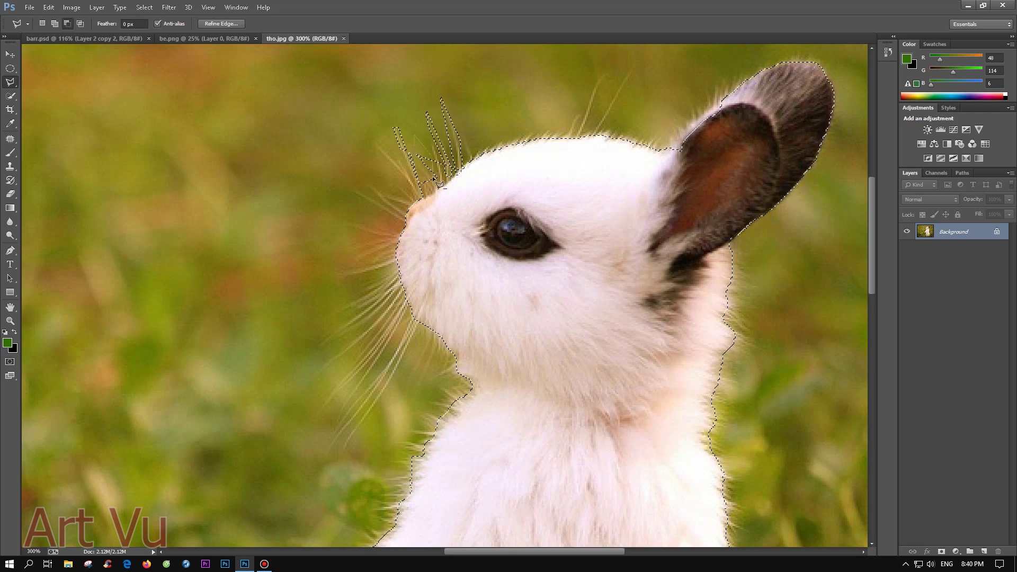
key(w)
drag(417, 339, 393, 380)
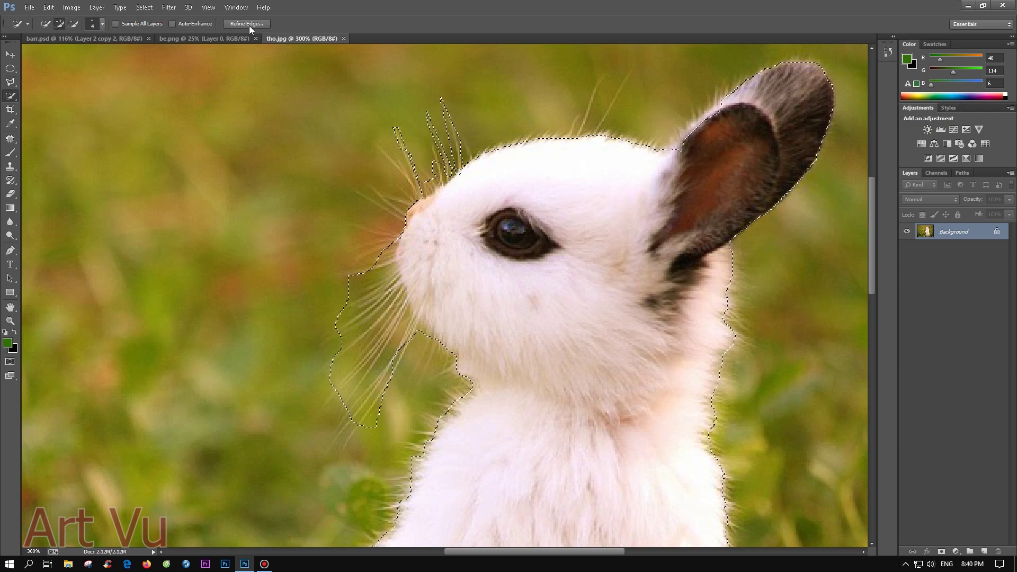
click(250, 26)
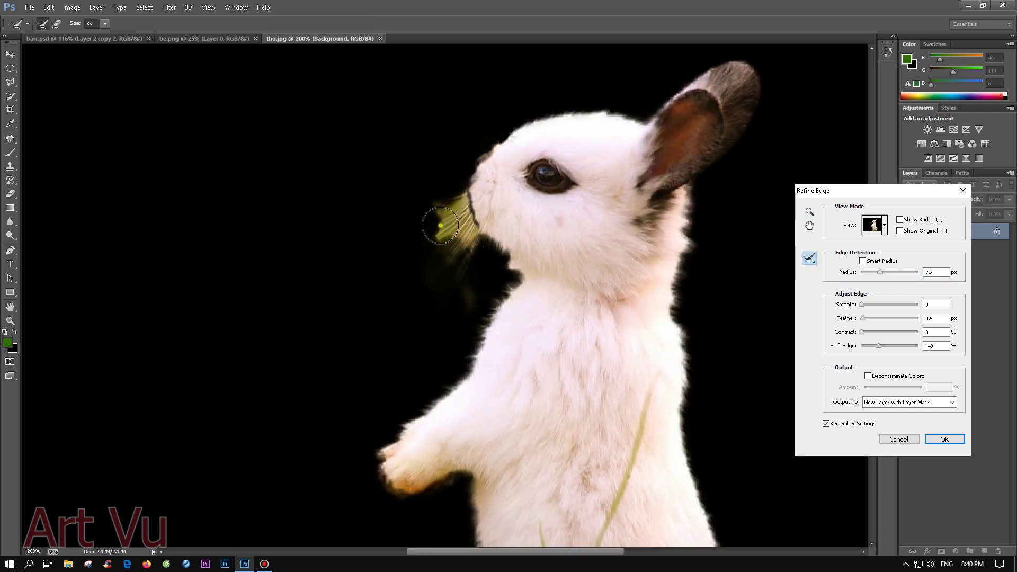
click(945, 439)
alt+click(952, 232)
- Paint the whiskers back into the rabbit's layer mask with a white brush
key(b)
click(132, 23)
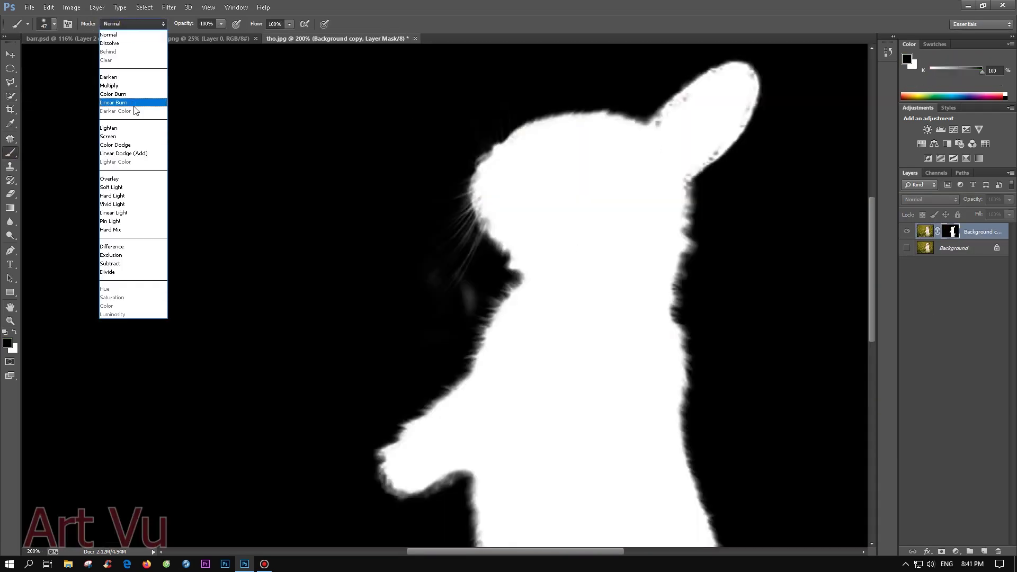
click(112, 94)
drag(872, 211, 867, 273)
mouse_move(872, 318)
mouse_down()
mouse_move(868, 228)
mouse_move(869, 333)
mouse_move(870, 260)
mouse_up()
key(alt+shift+d)
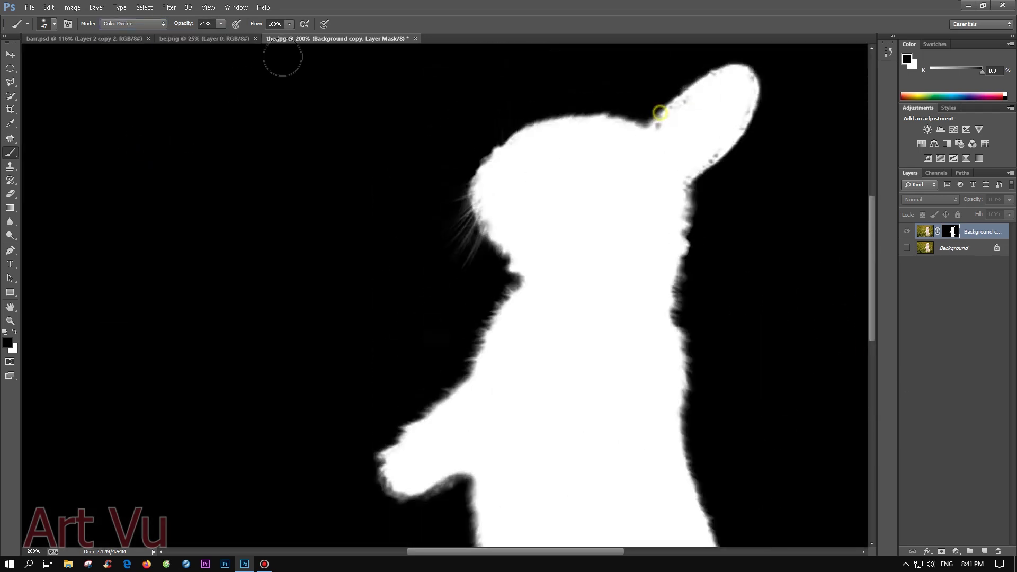
click(15, 333)
click(495, 216)
scroll(688, 345, down, 5)
click(718, 379)
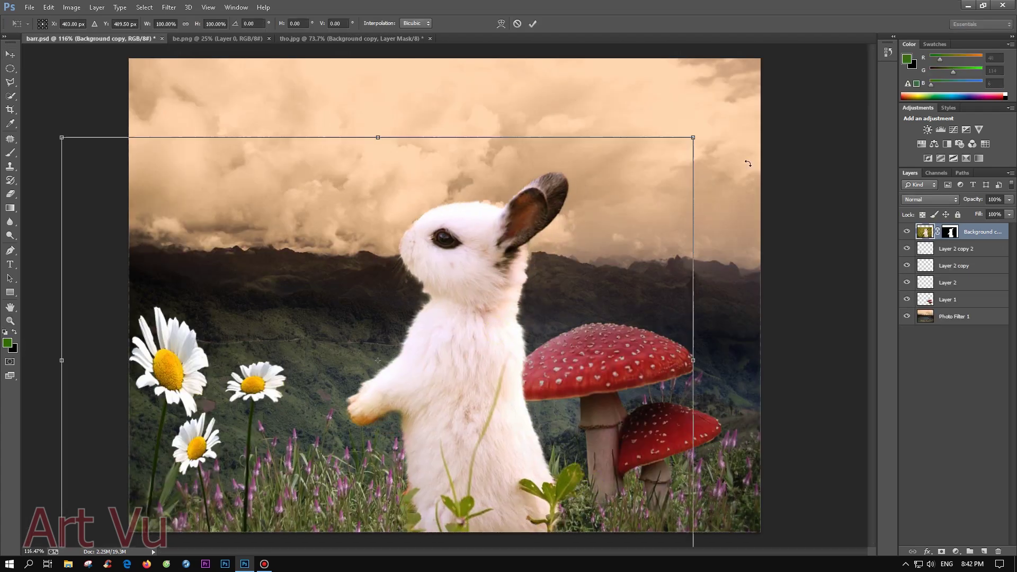
- Flip the rabbit horizontally, move it lower left, and tone down its whites with Levels
click(548, 535)
drag(466, 376, 444, 466)
key(Return)
key(ctrl+l)
drag(892, 353, 872, 354)
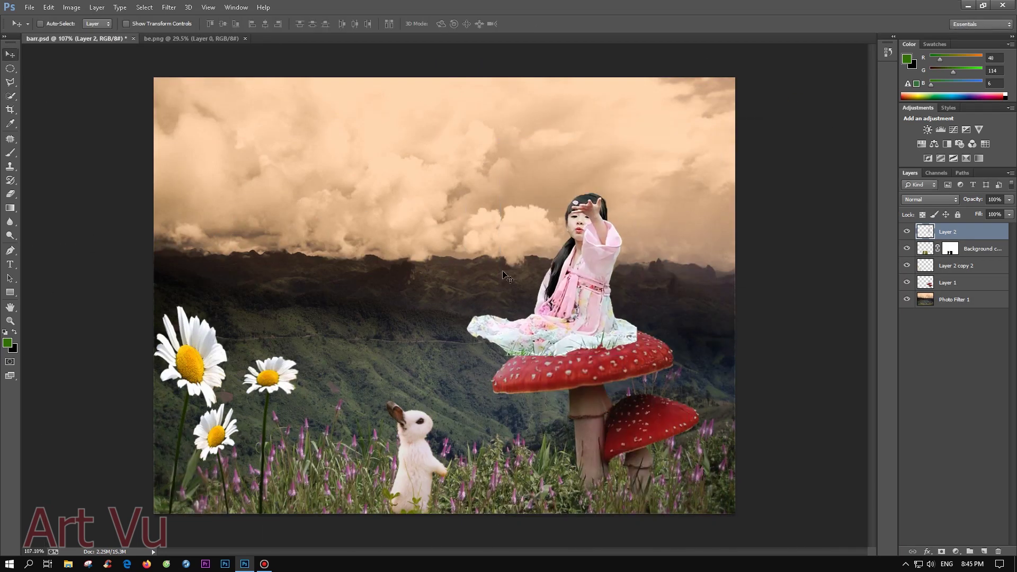
- Nudge the girl and Liquify her skirt's right edge outward with a size-184 Forward Warp brush
drag(600, 278, 584, 295)
click(169, 7)
click(180, 89)
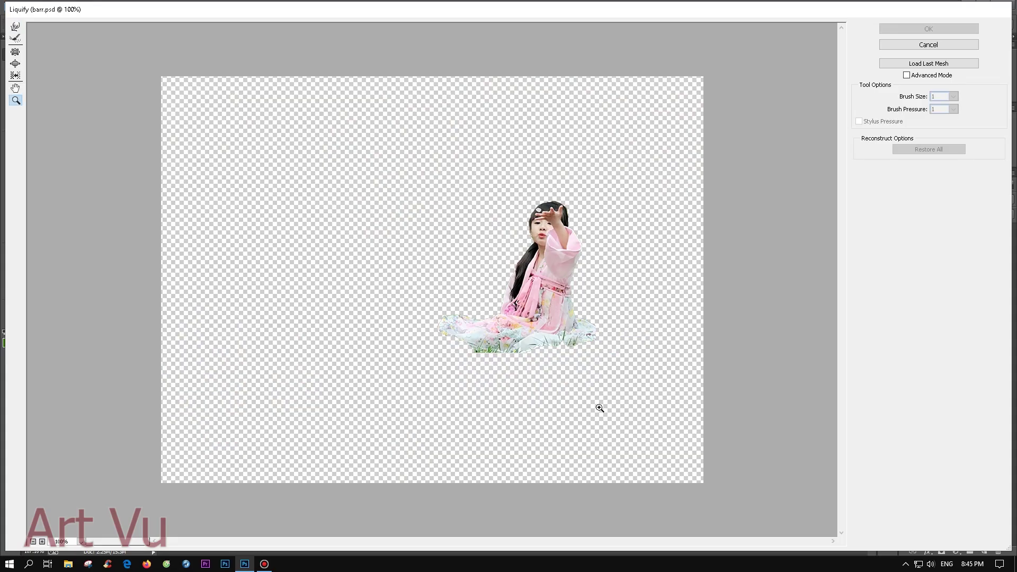
drag(600, 408, 371, 204)
click(953, 109)
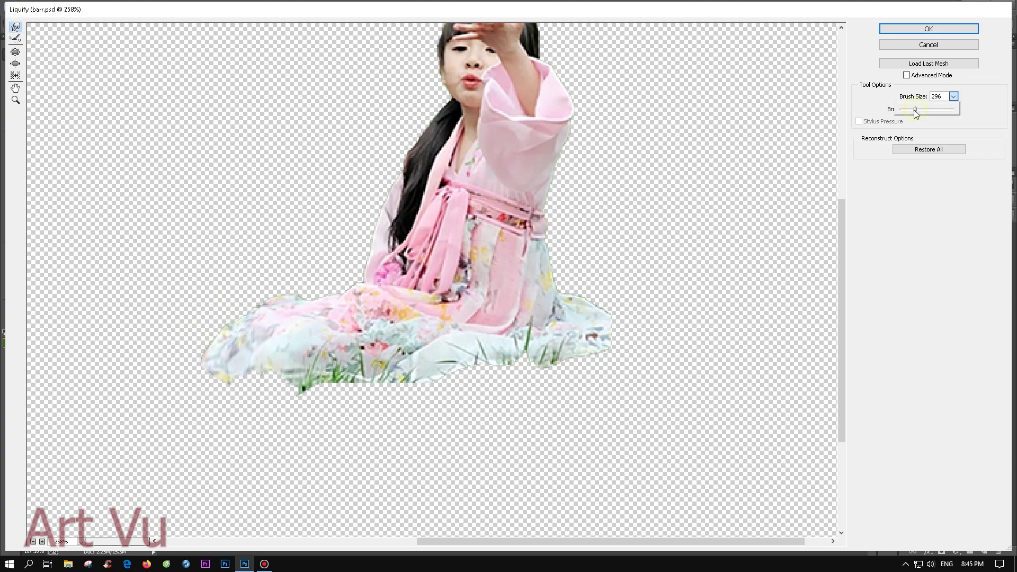
click(954, 95)
drag(925, 109, 916, 109)
drag(669, 308, 754, 327)
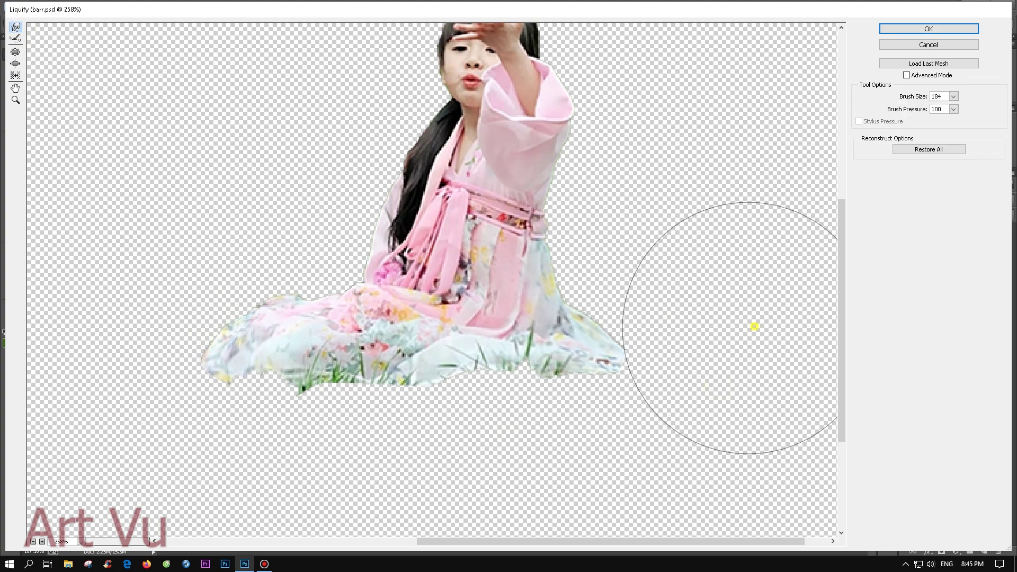
key(Return)
- Confirm a transform on the girl layer and zoom in on the girl and mushroom
key(ctrl+t)
key(Return)
key(z)
click(408, 342)
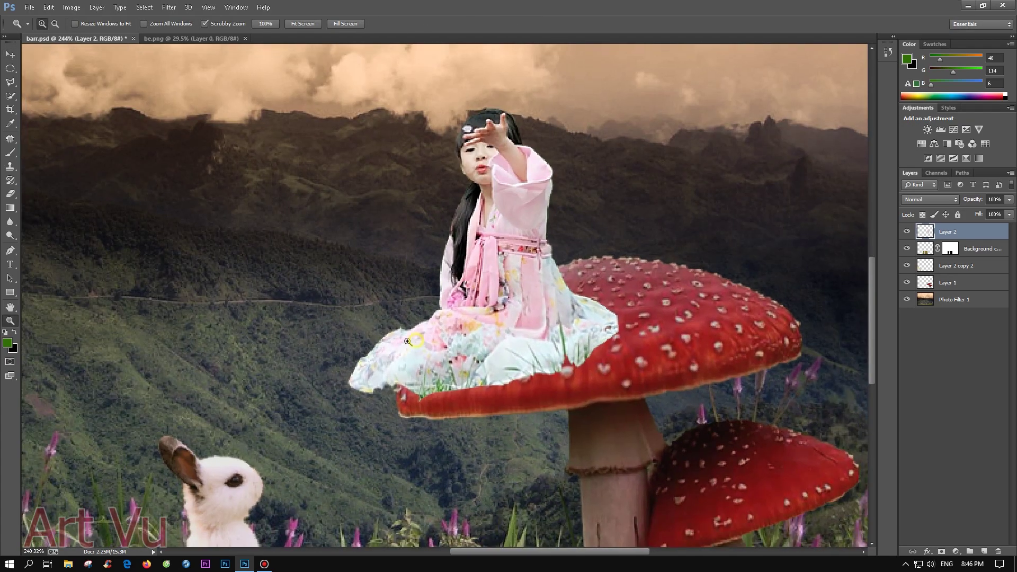
- Lasso the girl's lower dress onto its own layer and warp it over the cap
drag(408, 342, 381, 342)
key(l)
ctrl+click(925, 231)
click(408, 133)
key(ctrl+j)
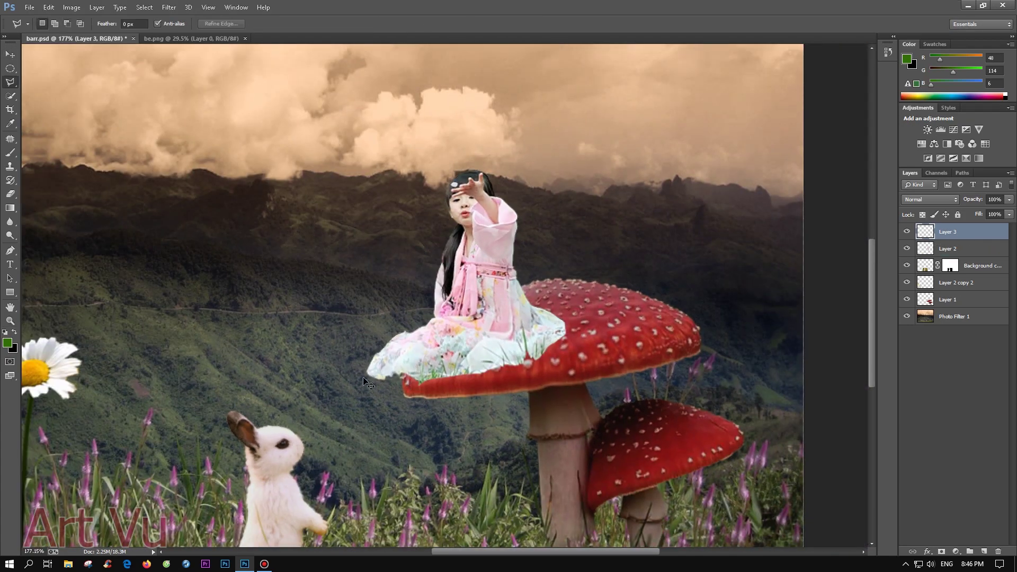
key(ctrl+t)
drag(454, 394, 442, 399)
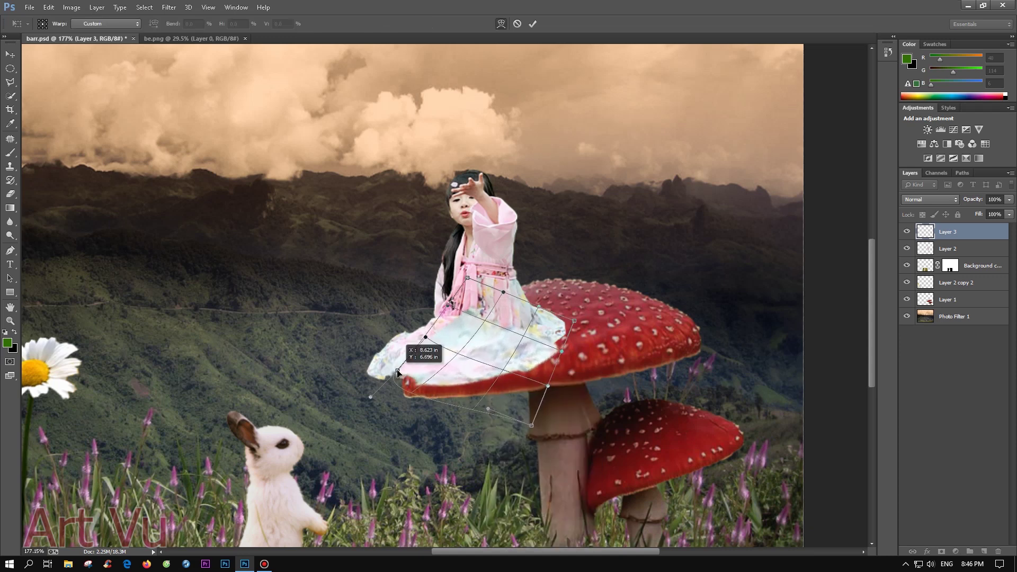
key(Return)
- Duplicate the dress piece twice, stretching and rotating the copies to fit the cap edge
key(e)
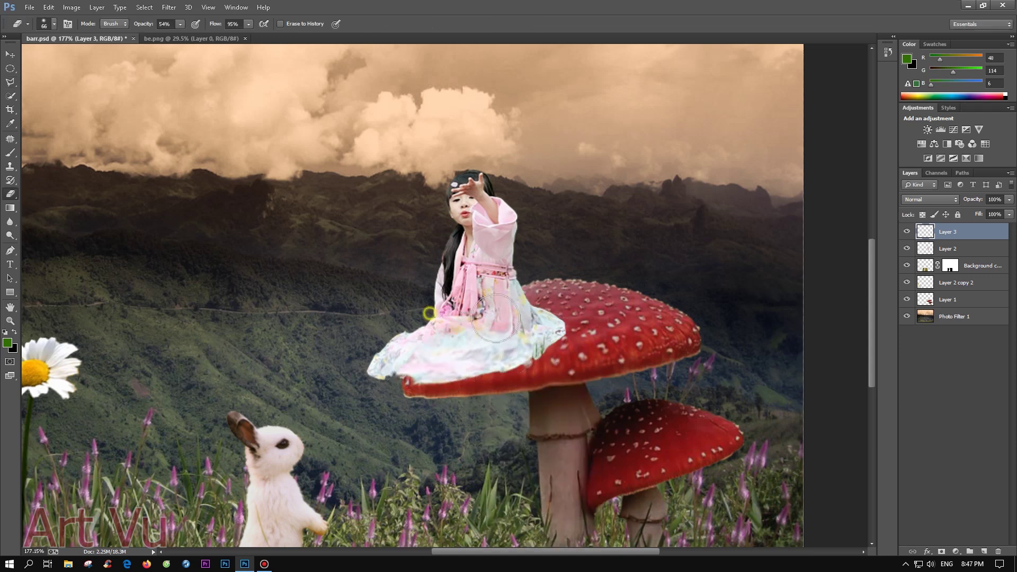
key(ctrl+j)
key(ctrl+t)
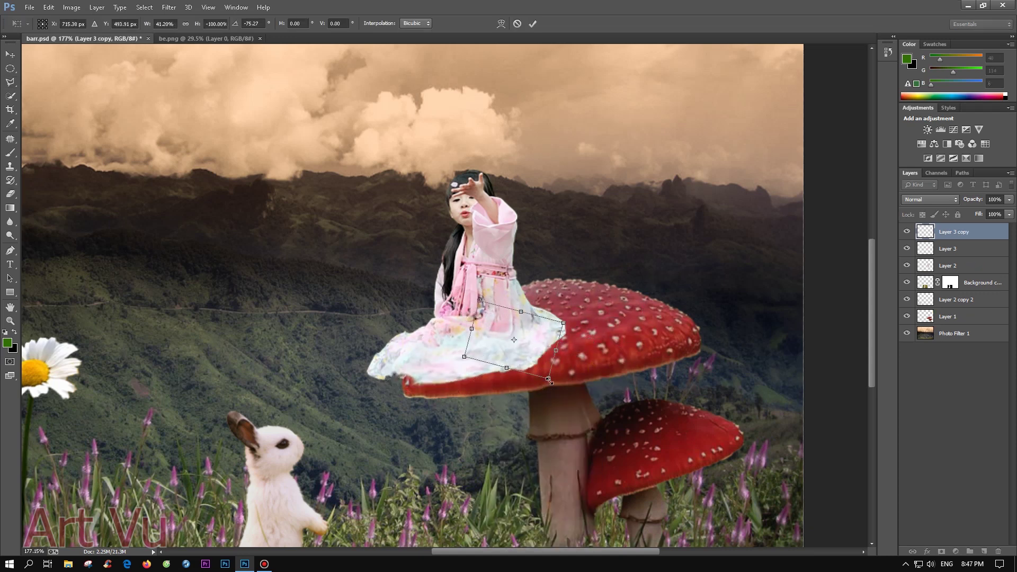
drag(530, 371, 487, 352)
key(Return)
key(ctrl+j)
key(ctrl+t)
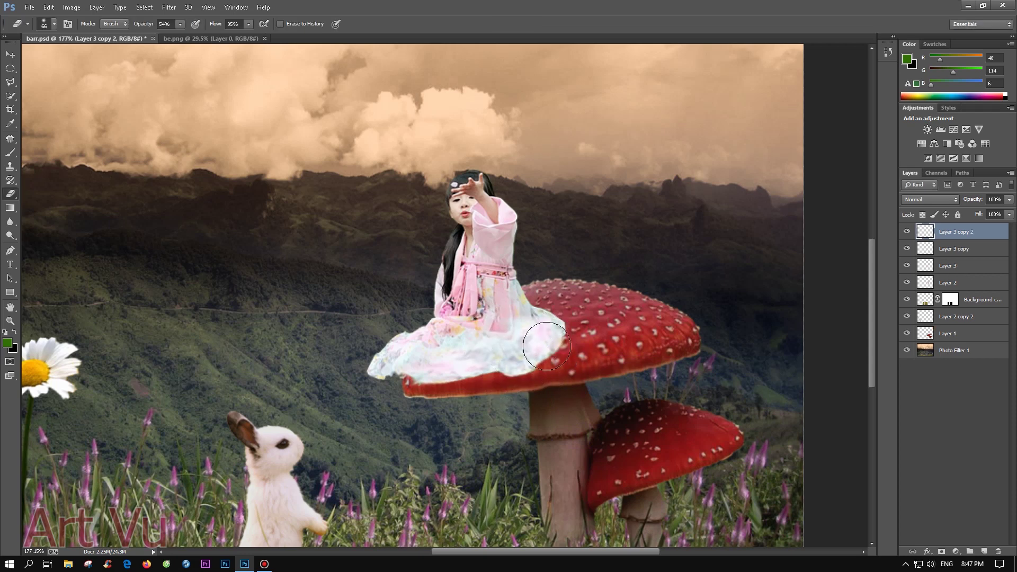
drag(469, 350, 474, 395)
key(Return)
- Merge the dress pieces into the girl layer and warp her skirt to sit on the cap
key(ctrl+e)
key(ctrl+e)
click(907, 248)
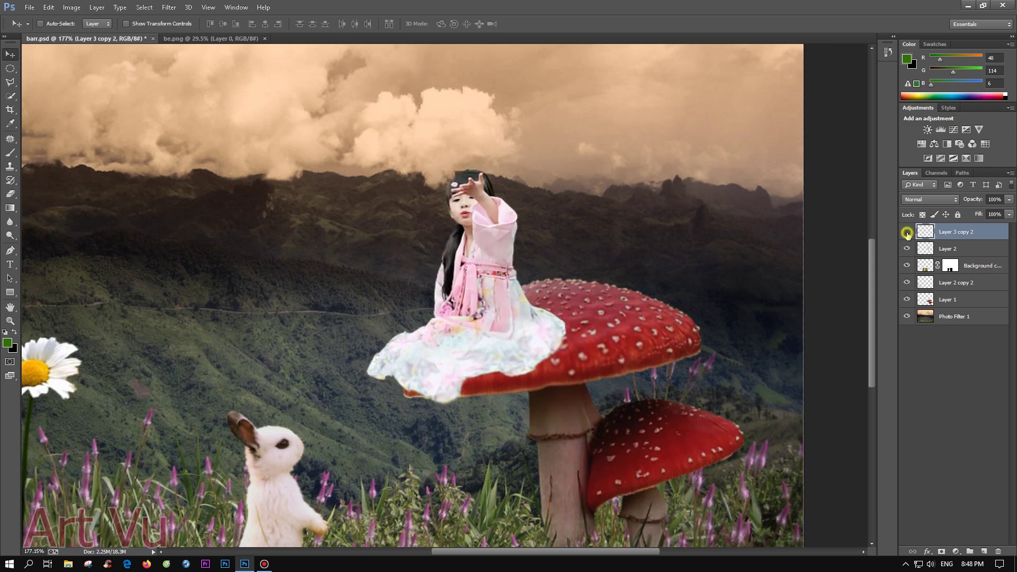
key(ctrl+e)
key(ctrl+t)
drag(566, 164, 595, 132)
drag(551, 199, 583, 186)
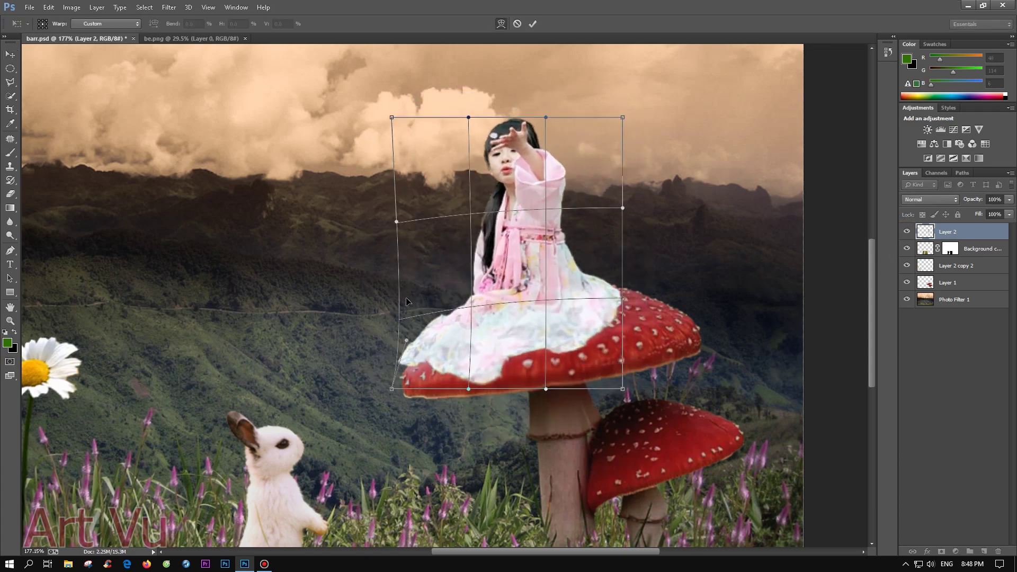
key(Return)
key(z)
alt+click(482, 307)
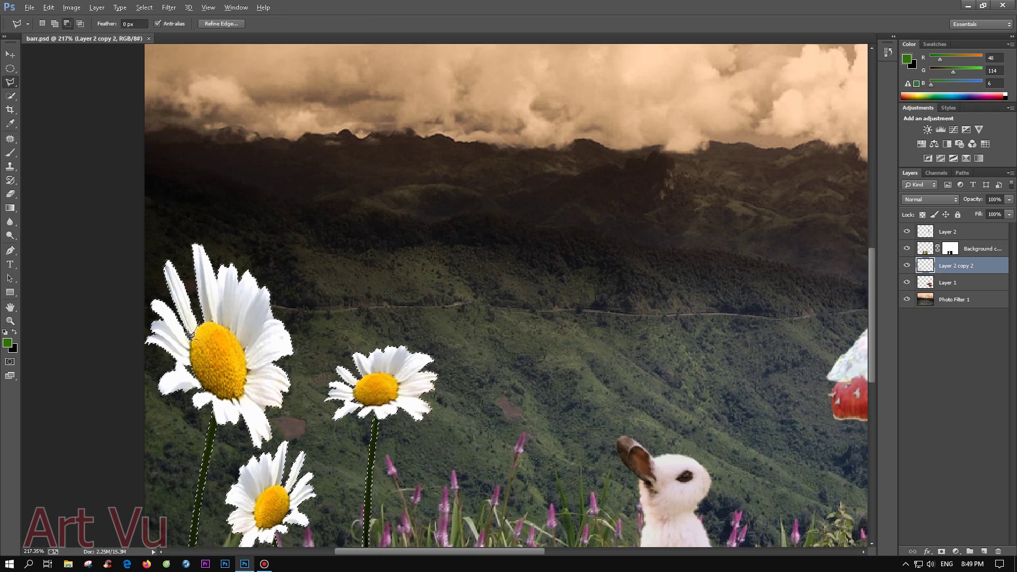
- Outline a single petal of the big daisy with the polygonal lasso
scroll(256, 485, down, 5)
click(156, 498)
click(424, 522)
click(492, 135)
click(347, 122)
click(273, 249)
click(157, 304)
- Move the daisy petal into the sky beside the girl
scroll(201, 237, up, 3)
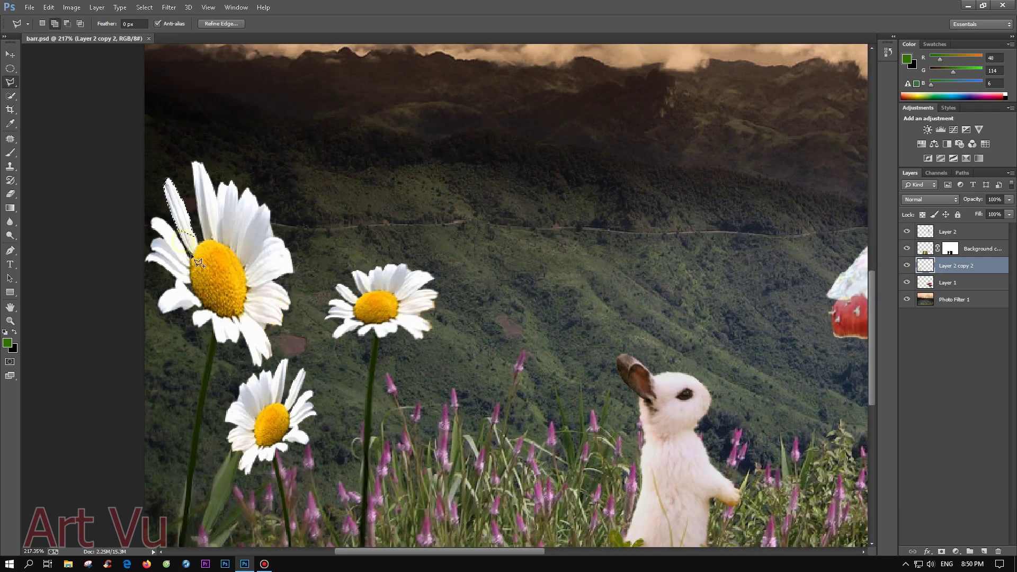
key(v)
drag(180, 212, 705, 249)
scroll(530, 265, down, 5)
key(ctrl+j)
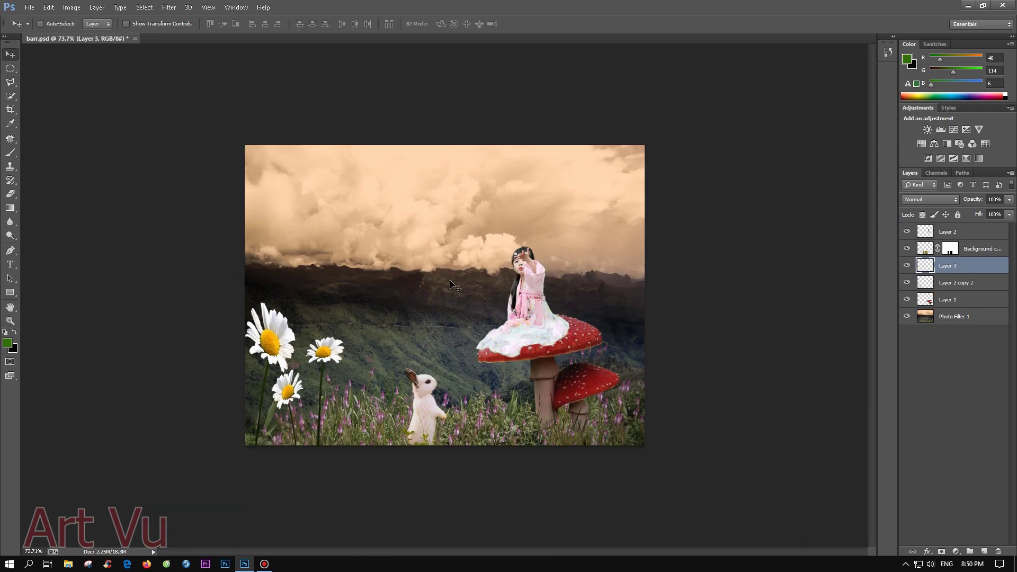
scroll(521, 297, up, 5)
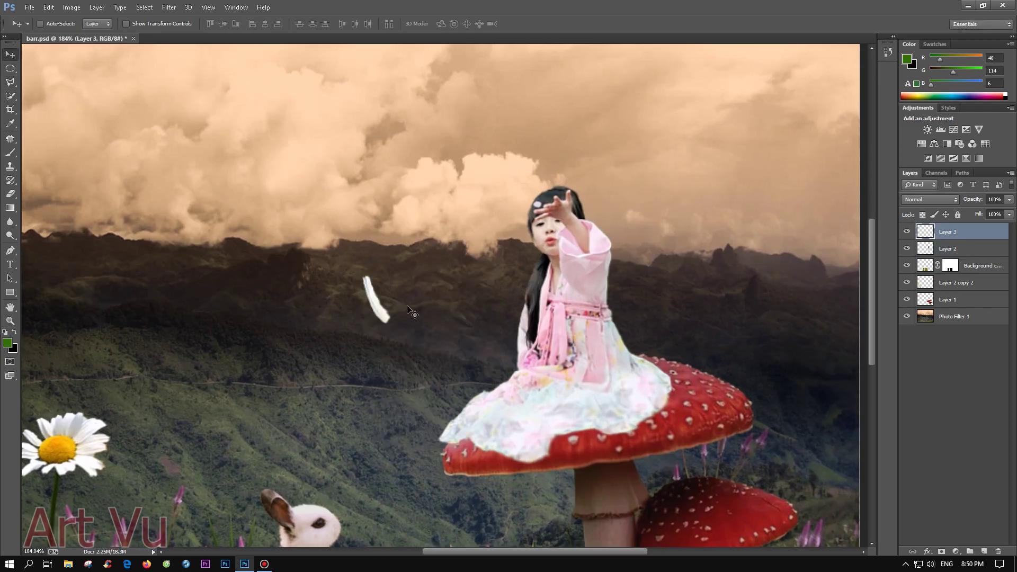
- Duplicate the petal and warp the copy beside the girl
key(ctrl+alt+t)
drag(389, 324, 355, 317)
right_click(403, 311)
click(430, 388)
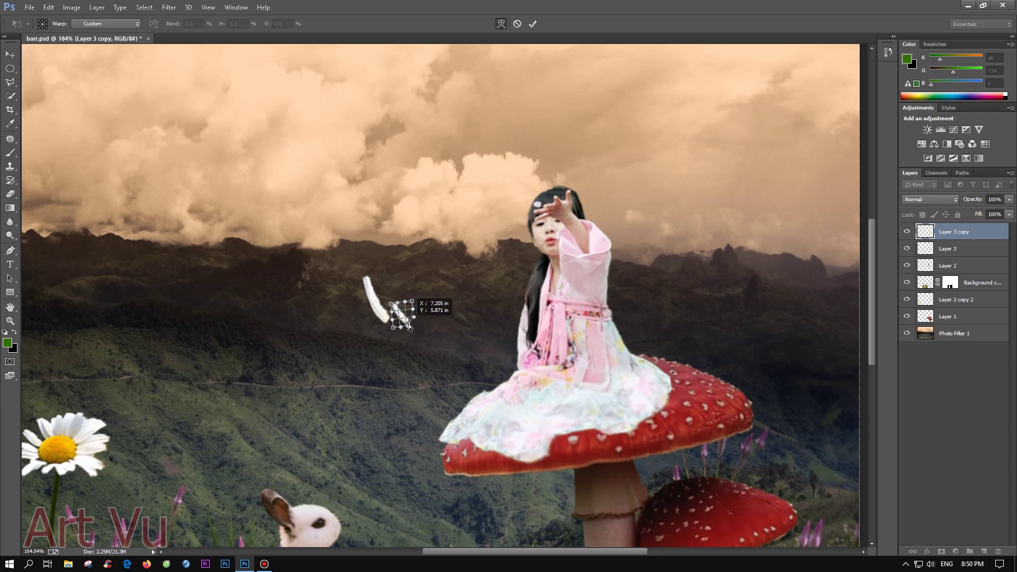
key(Return)
key(ctrl+j)
key(ctrl+z)
- Shrink another petal copy and turn the cluster toward the girl's hand
key(ctrl+alt+t)
mouse_move(400, 313)
mouse_down()
mouse_move(438, 326)
mouse_move(418, 318)
mouse_move(503, 286)
mouse_move(448, 212)
mouse_up()
right_click(409, 300)
click(429, 377)
key(Return)
key(ctrl+t)
- Transform one more duplicate petal, then zoom in on the girl and petals
key(Return)
key(ctrl+alt+t)
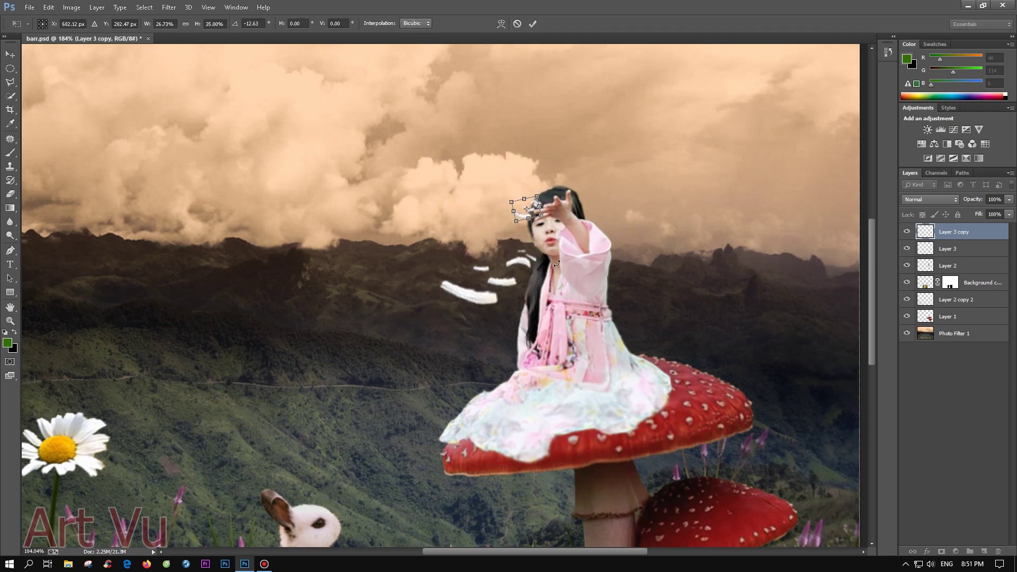
key(Return)
key(z)
mouse_move(588, 308)
mouse_down()
mouse_move(539, 309)
mouse_move(588, 309)
mouse_up()
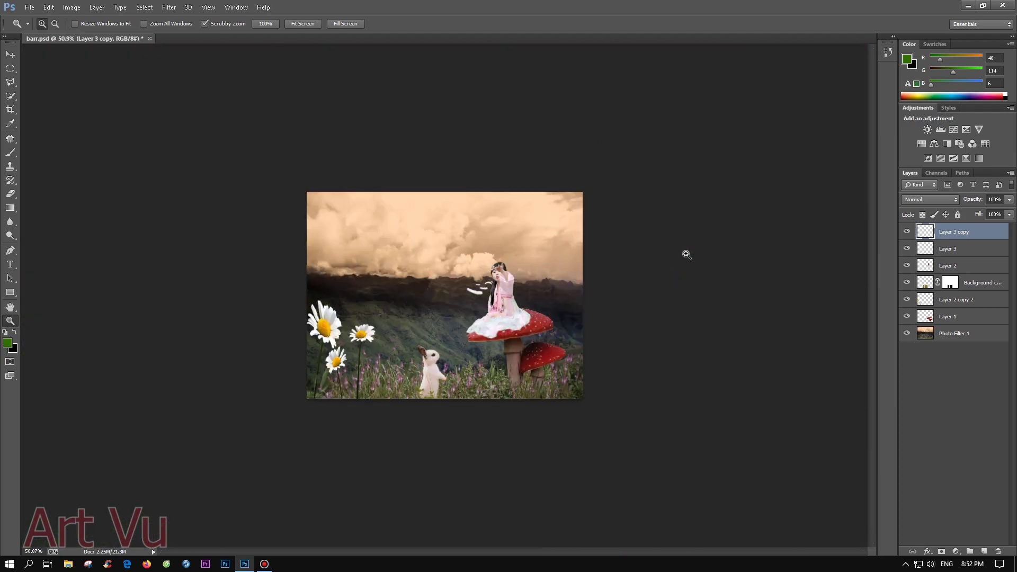
click(948, 249)
- Add a new petal copy turned upright beside the girl
key(ctrl+j)
key(v)
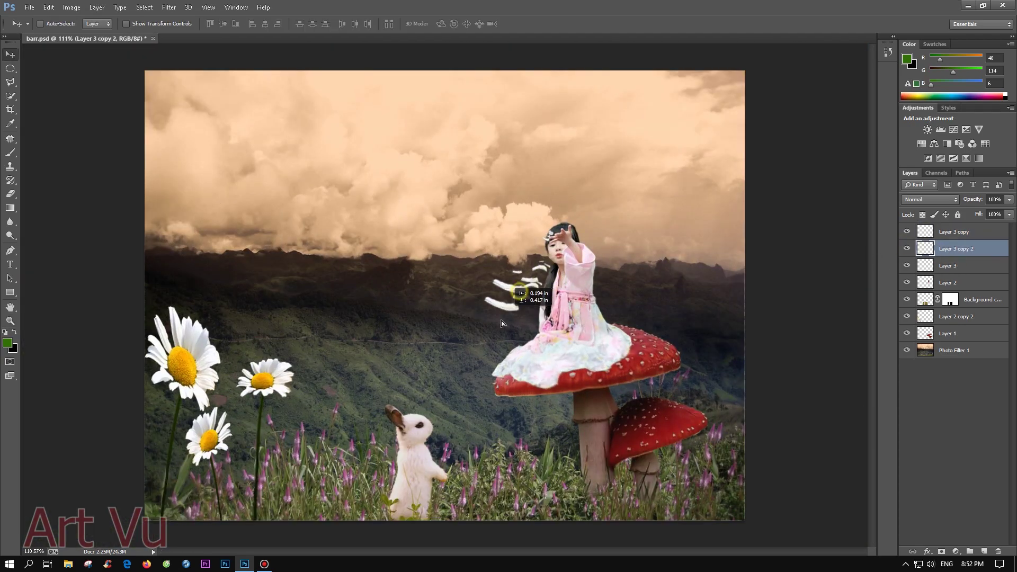
key(ctrl+t)
drag(487, 344, 491, 309)
key(Return)
- Move the lower petal up at a diagonal tilt, then bring up the v.jpg daisy photo
key(e)
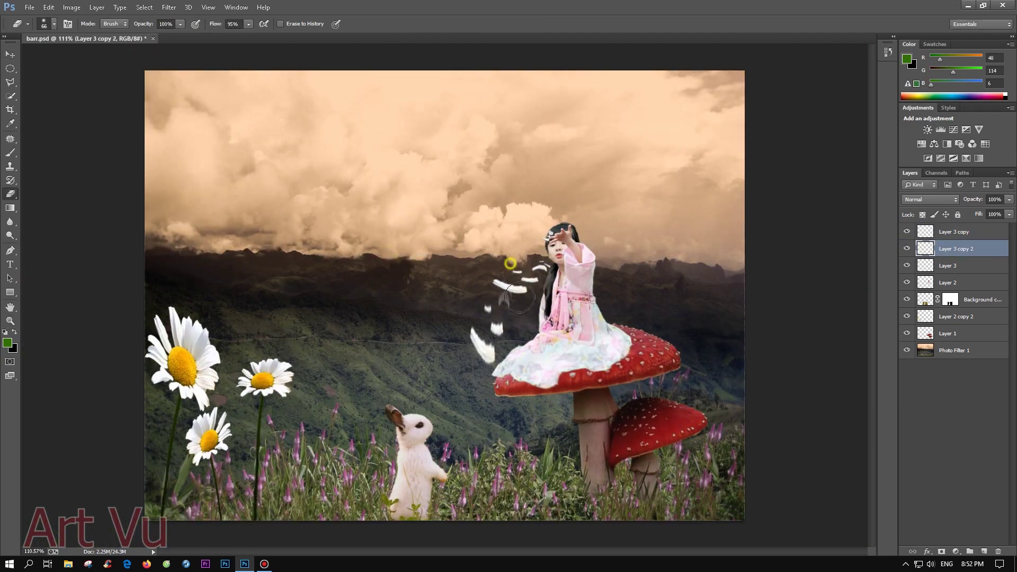
key(ctrl+t)
drag(482, 344, 504, 321)
key(Return)
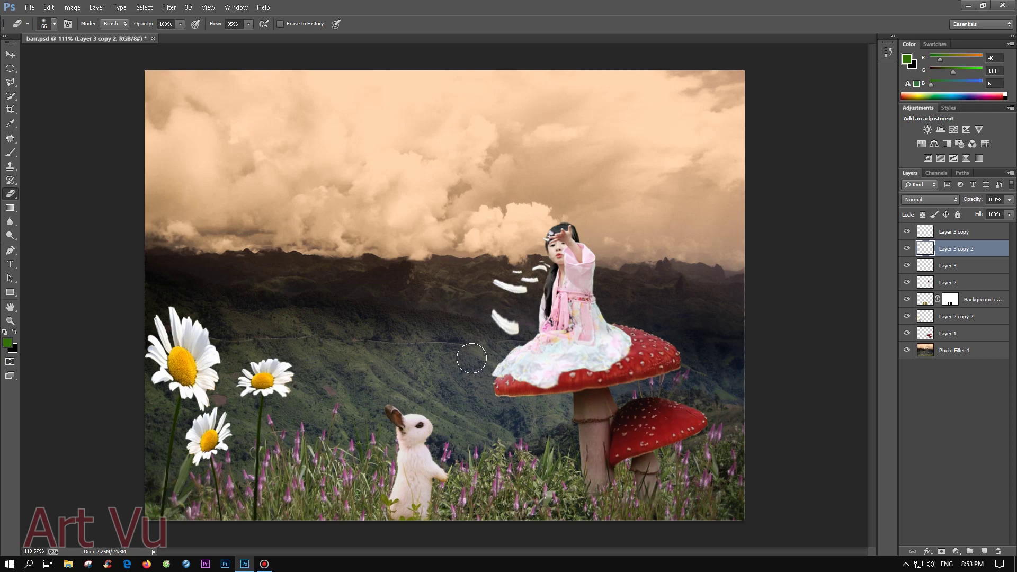
key(z)
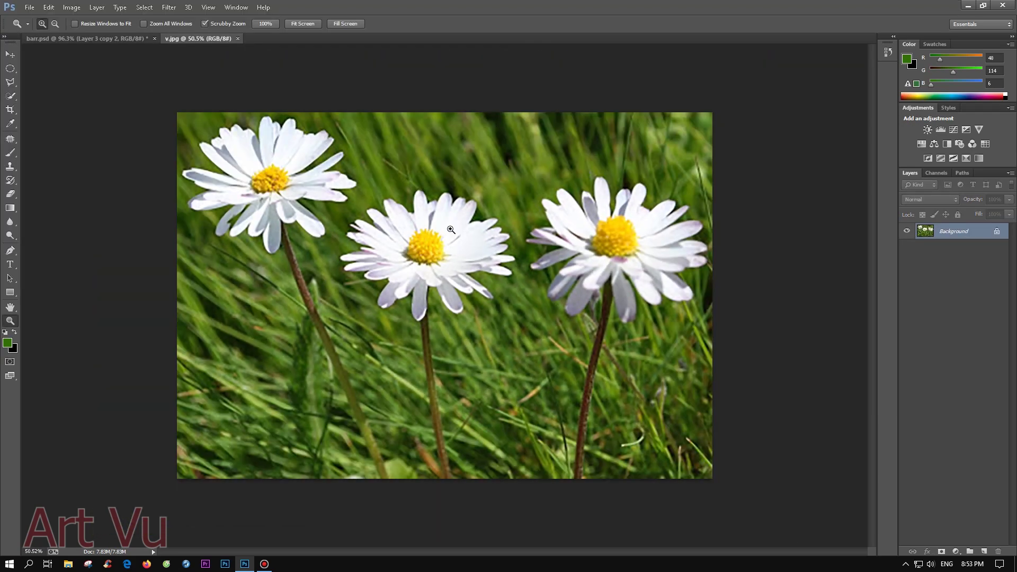
- Cut the middle daisy from v.jpg, shrink it into the girl's right-side hair, and close v.jpg
key(w)
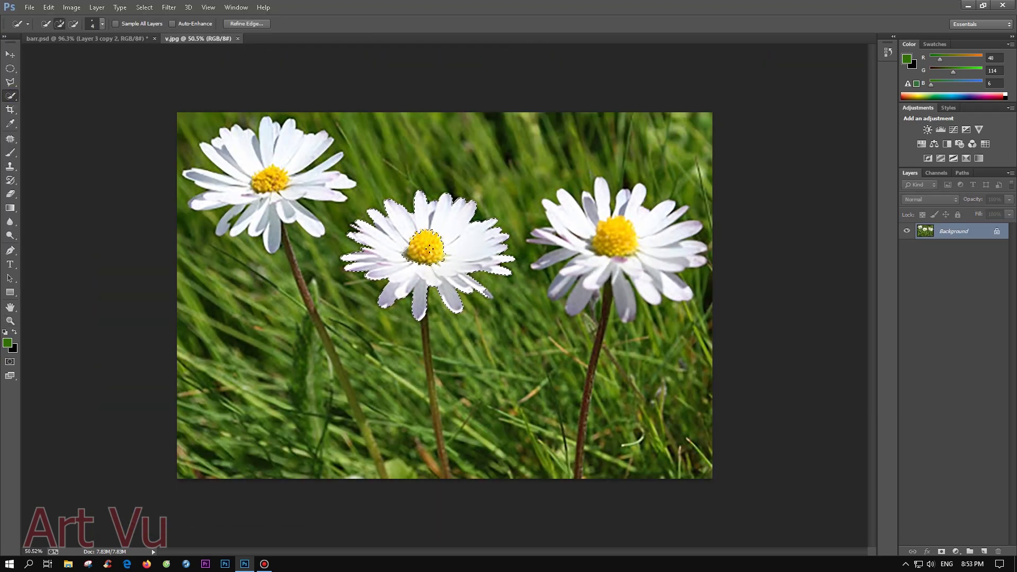
key(v)
key(ctrl+j)
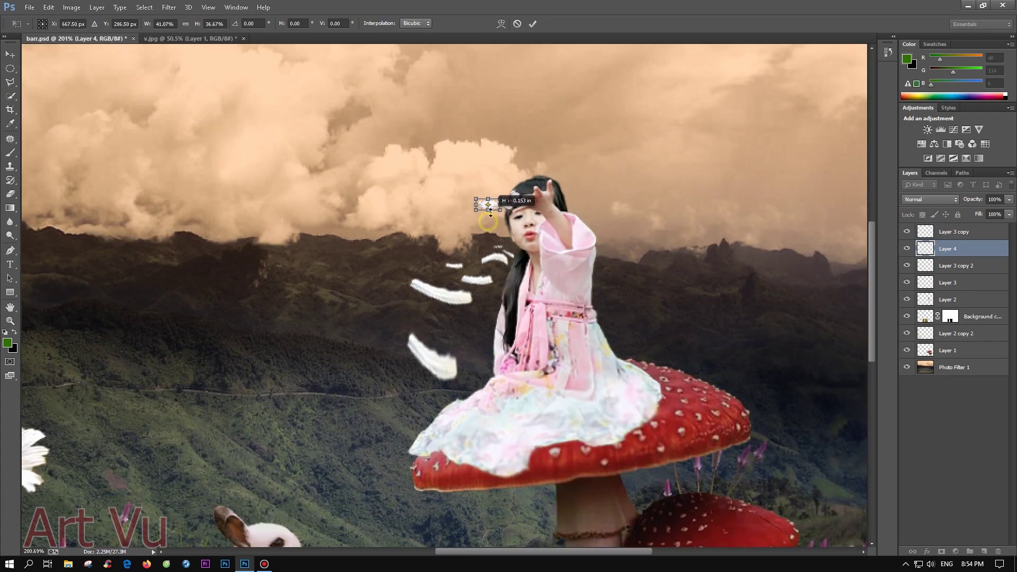
key(Return)
drag(488, 205, 536, 200)
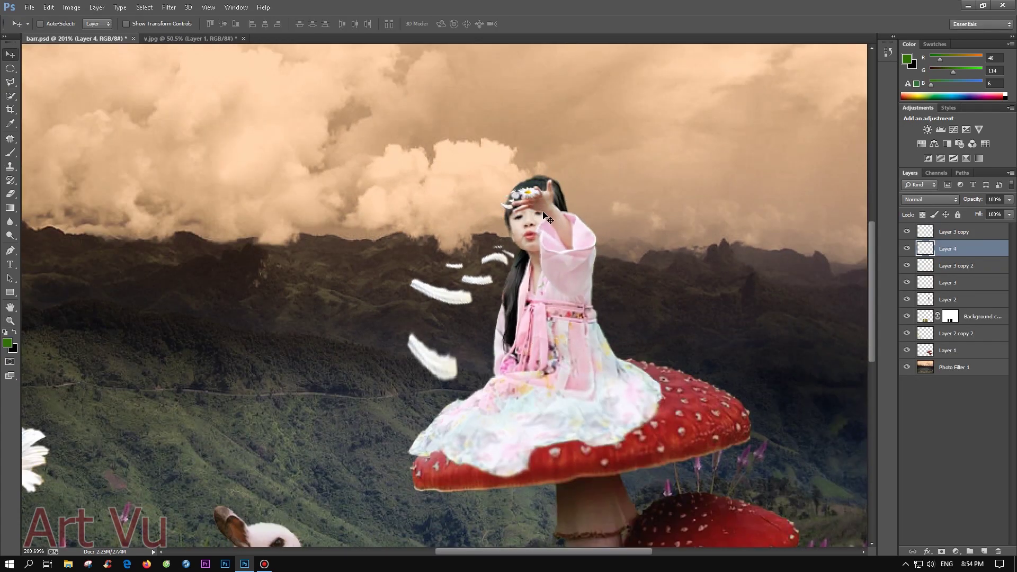
drag(546, 218, 584, 223)
key(ctrl+1)
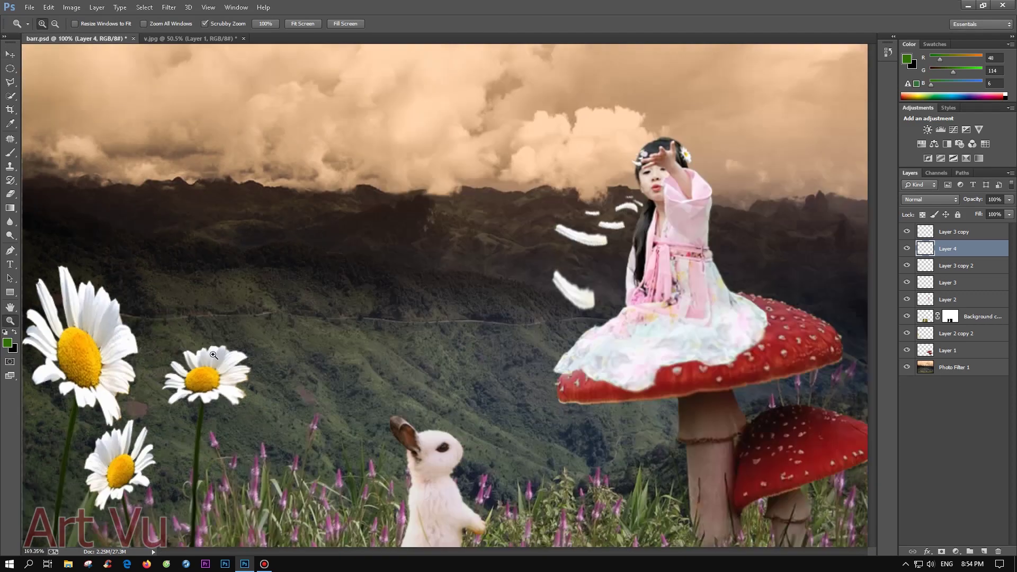
key(ctrl+Tab)
key(ctrl+w)
click(962, 282)
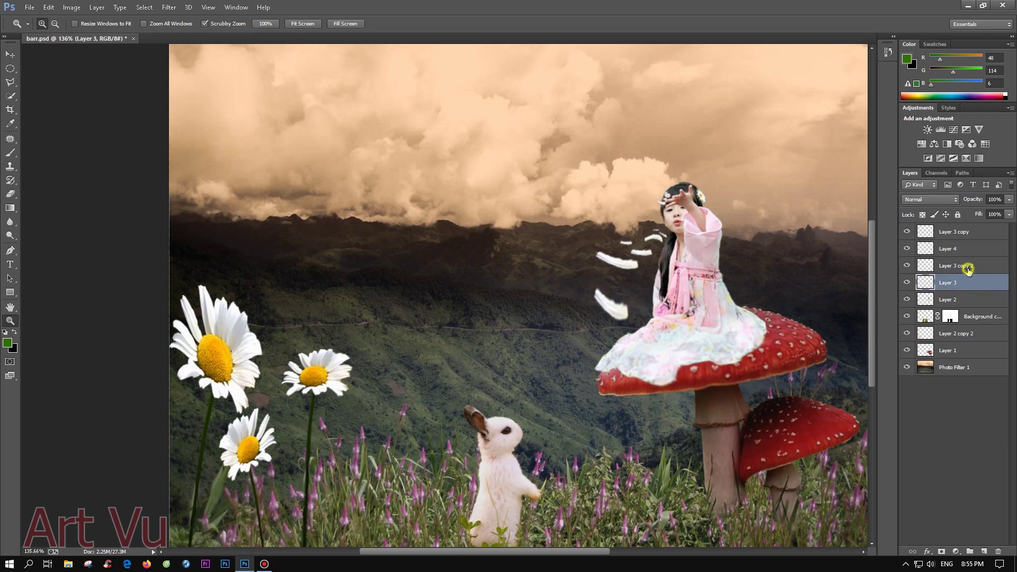
- Delete the petal and hair-daisy layers and zoom in on the daisies layer
ctrl+click(941, 231)
key(Delete)
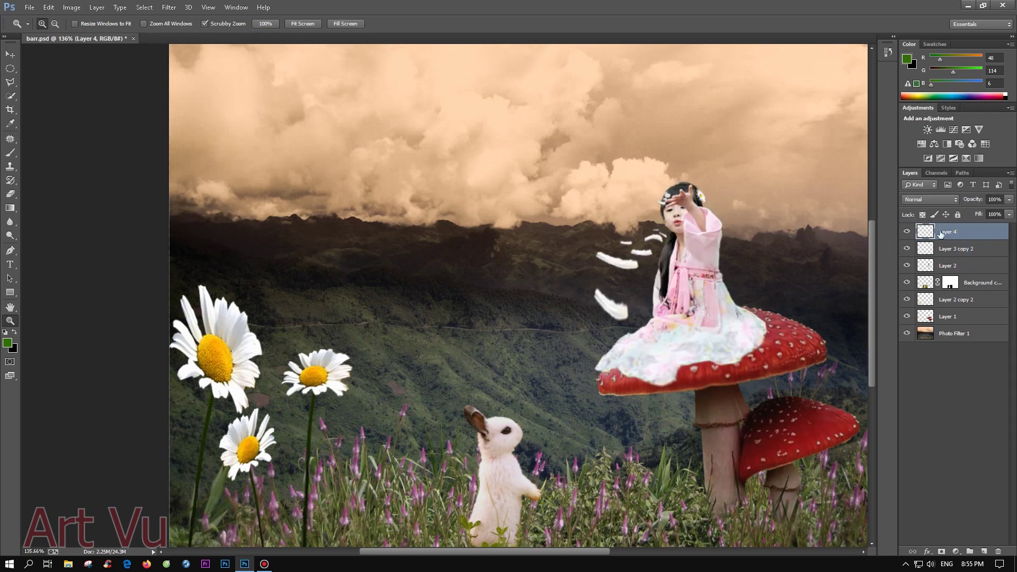
key(Delete)
click(956, 282)
key(ctrl+plus)
key(l)
click(10, 96)
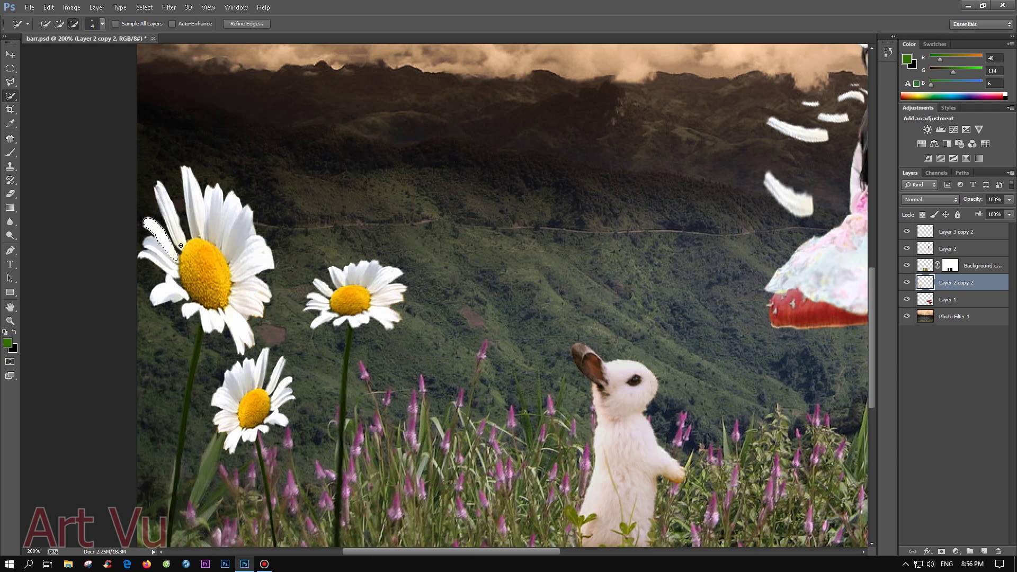
- Copy a daisy petal to a new layer and enlarge it above the rabbit
key(v)
key(ctrl+j)
key(ctrl+t)
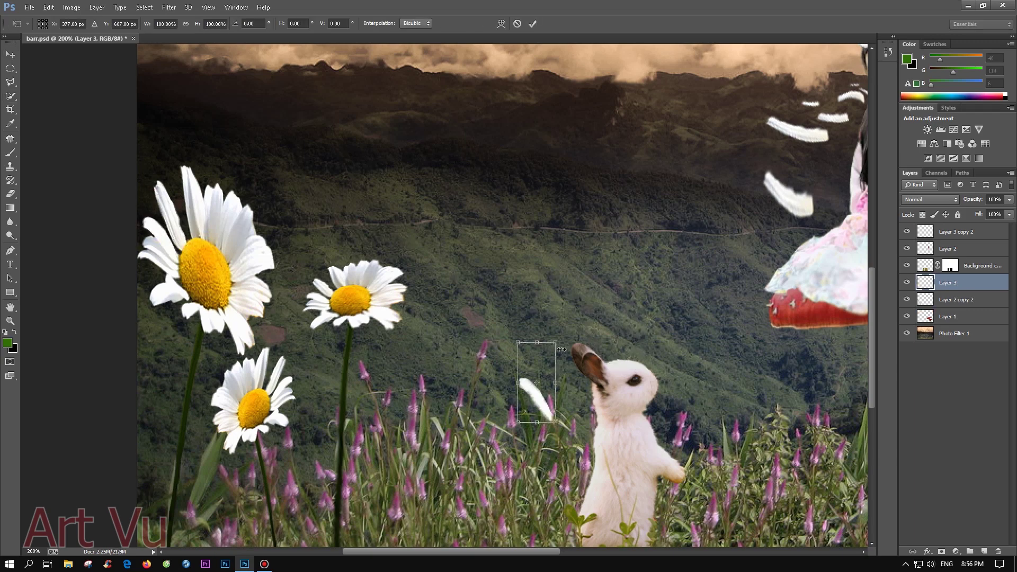
key(ctrl+0)
mouse_move(424, 344)
mouse_down()
mouse_move(476, 310)
mouse_move(388, 310)
mouse_up()
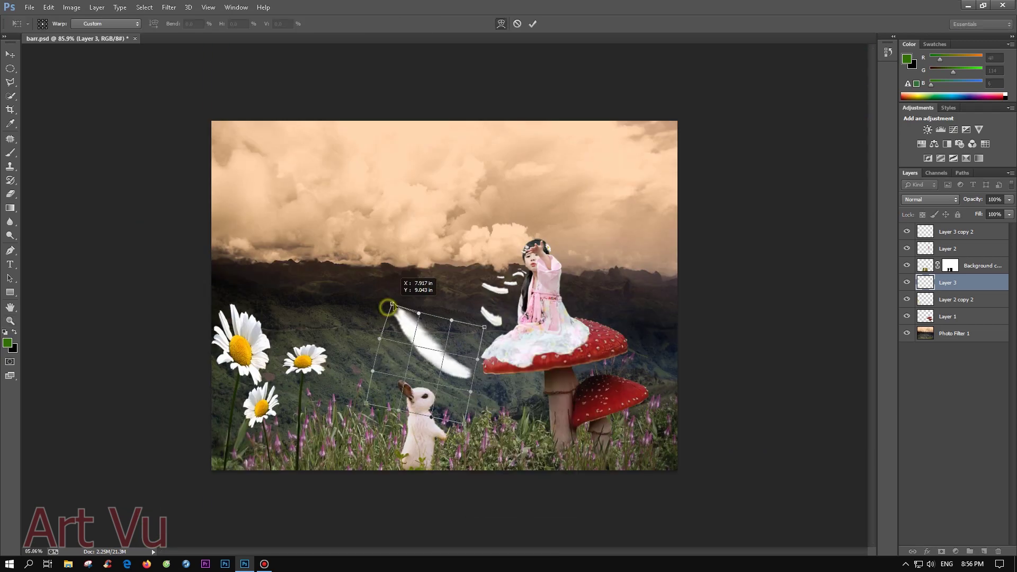
key(Return)
key(e)
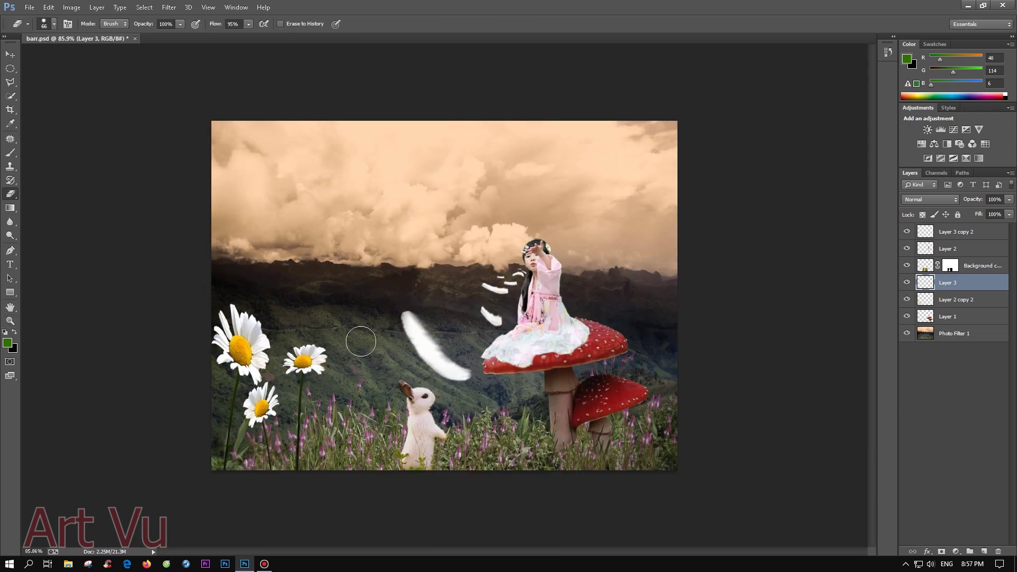
- Move the feather layer to the top, lift it left of the girl, and merge down
mouse_move(455, 361)
mouse_down()
mouse_move(366, 438)
mouse_move(403, 426)
mouse_up()
key(v)
drag(949, 282, 962, 229)
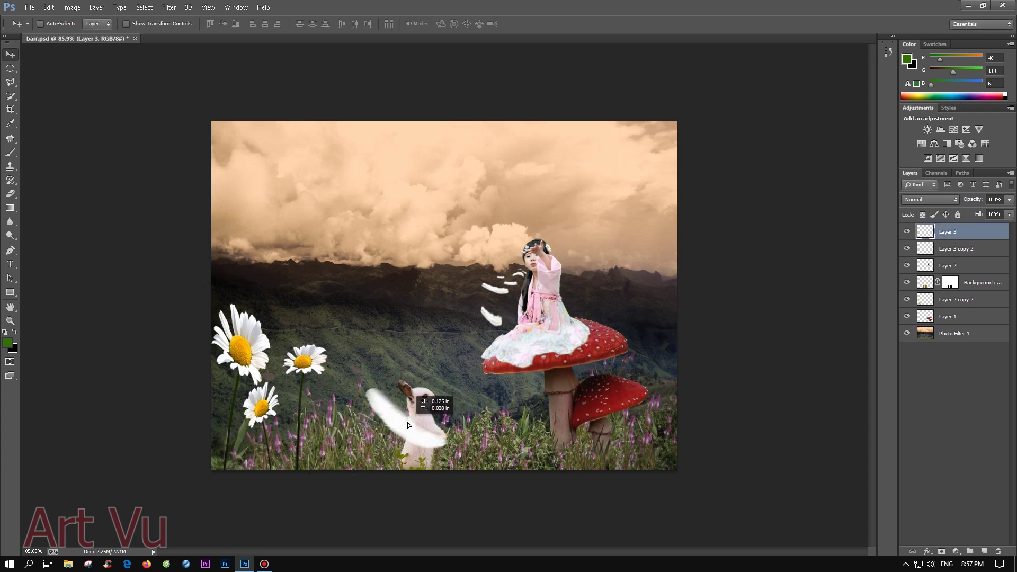
drag(393, 413, 393, 331)
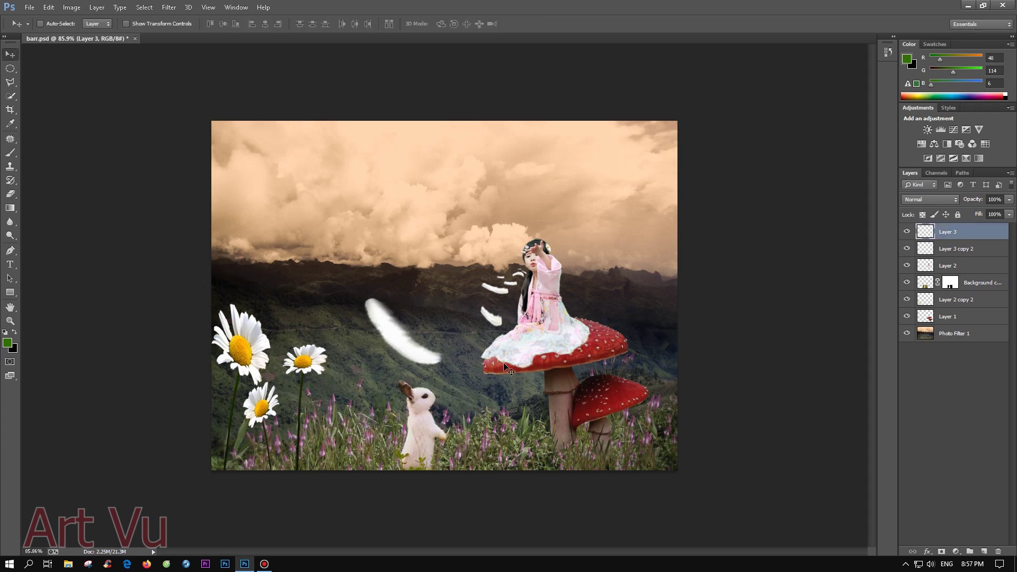
key(ctrl+e)
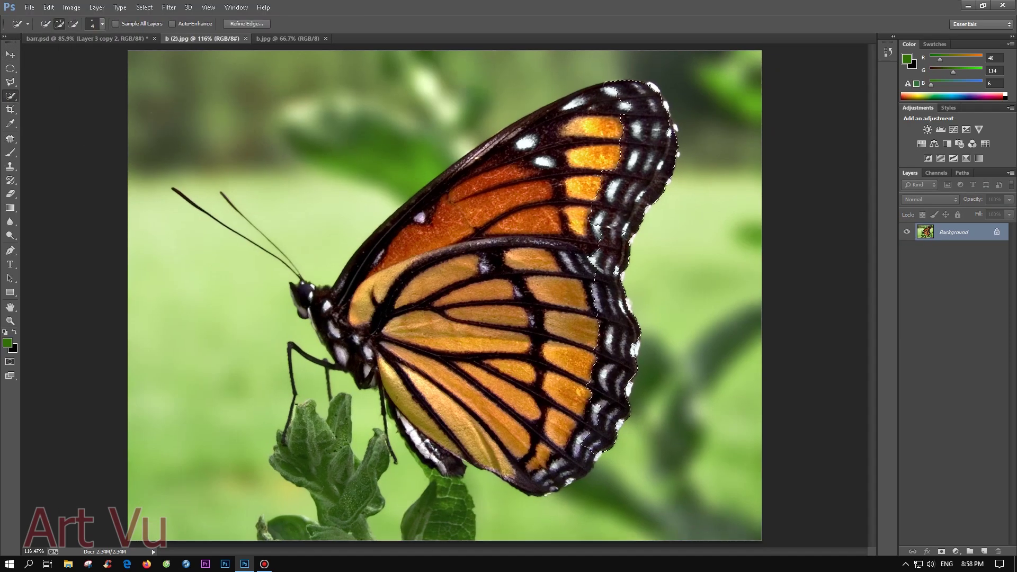
- Quick-select the butterfly's body, wings and legs, including the middle leg
drag(423, 413, 457, 467)
alt+click(421, 449)
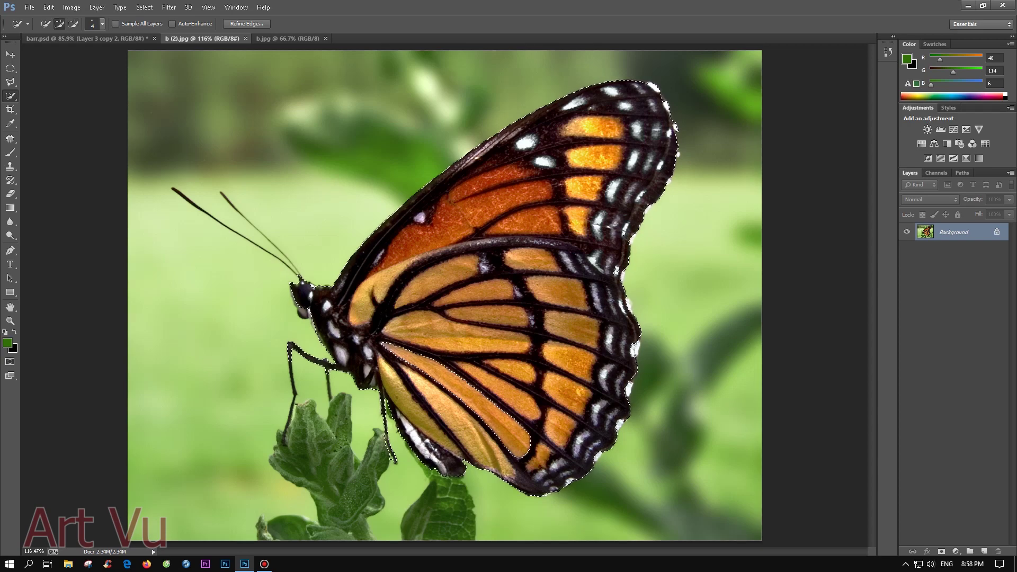
drag(329, 370, 330, 397)
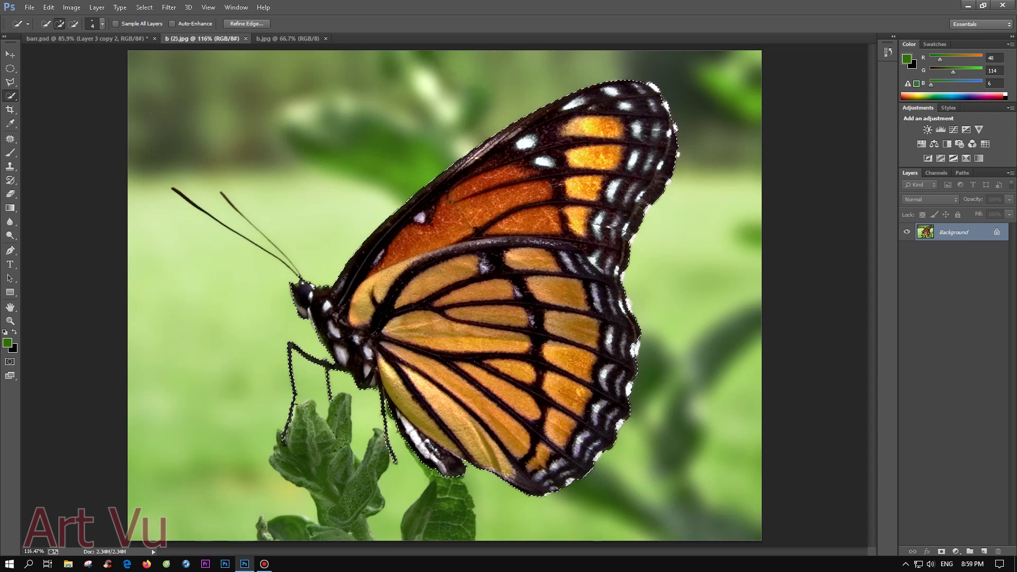
key(l)
scroll(262, 257, up, 3)
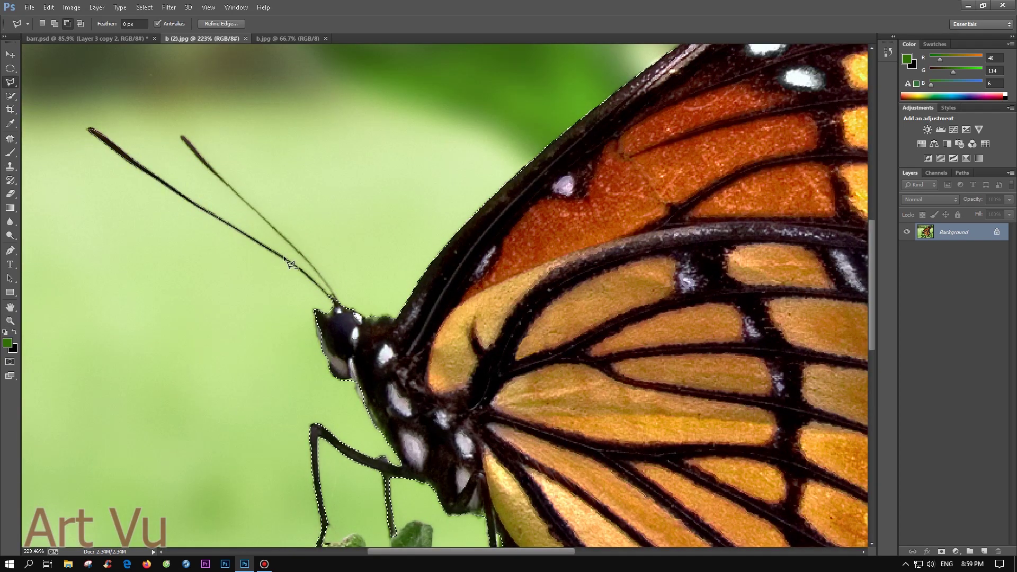
- With a smaller brush, add both antennae and trim the background between them
key(w)
click(102, 23)
drag(183, 139, 244, 218)
drag(93, 131, 323, 294)
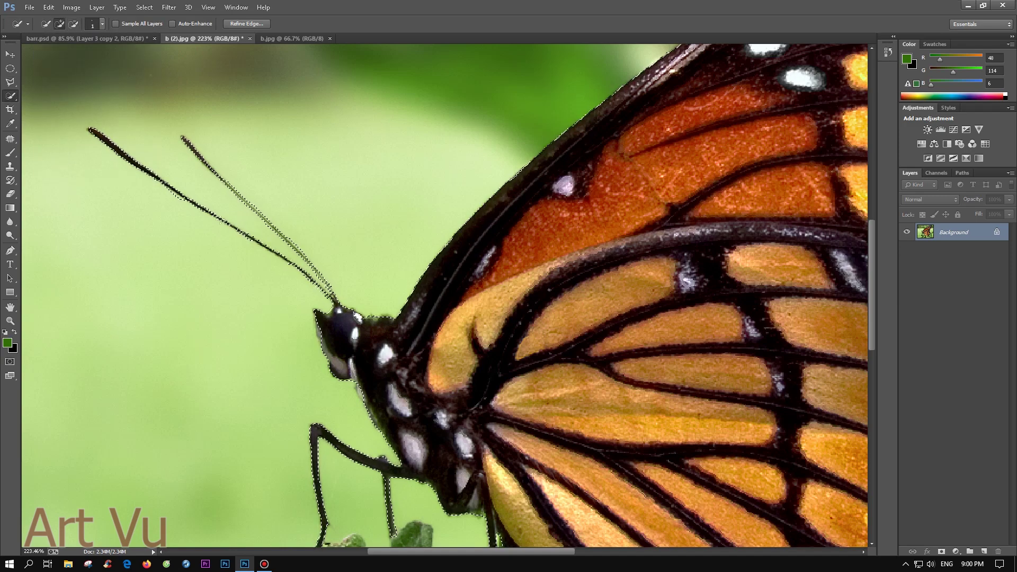
drag(327, 295, 288, 271)
- Drag the cut-out butterfly into the composite barr.psd
key(v)
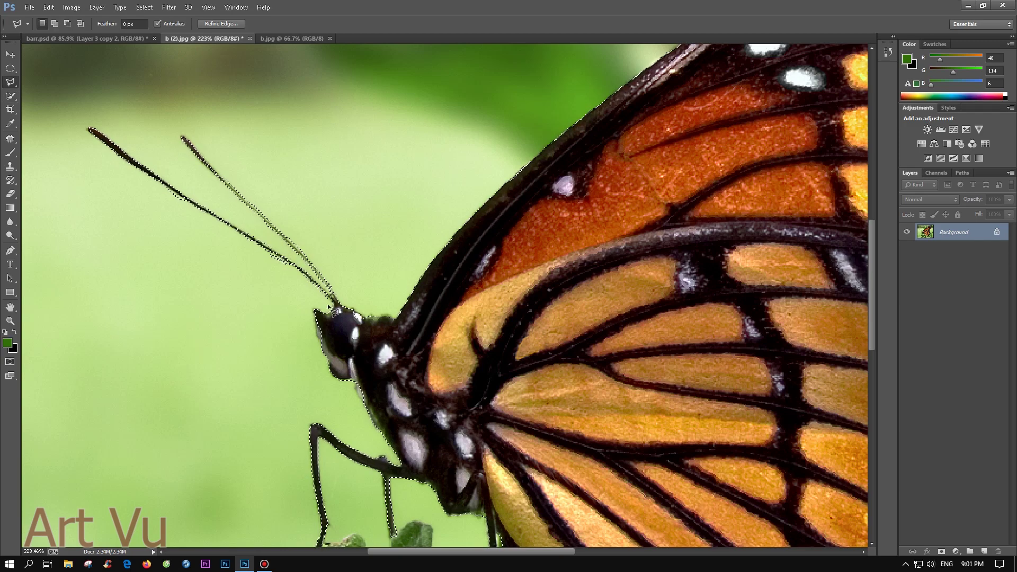
key(ctrl+1)
drag(369, 230, 131, 39)
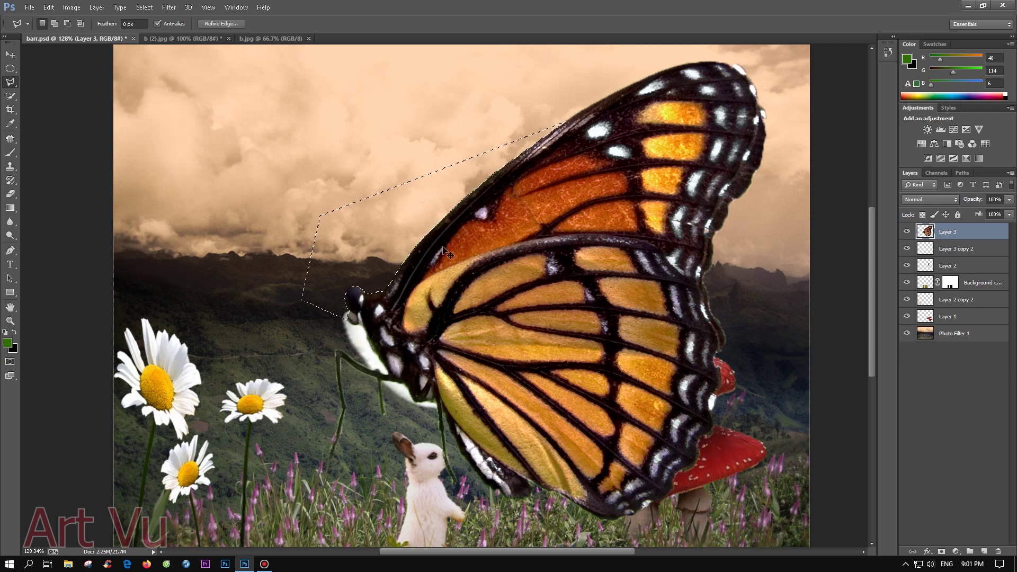
- Dismiss the Windows notification panel and paint over the antennae area in black
key(super+a)
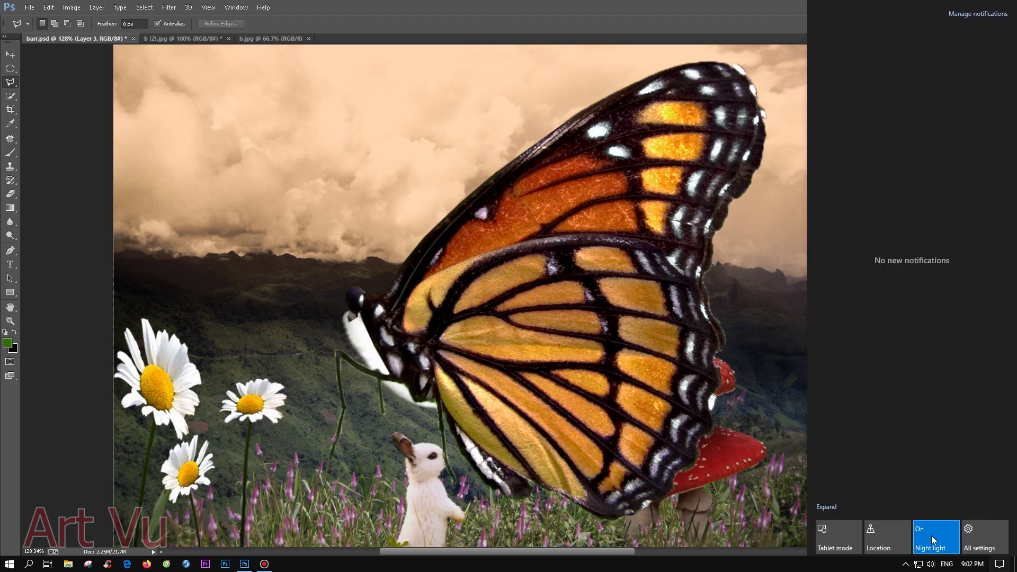
click(712, 246)
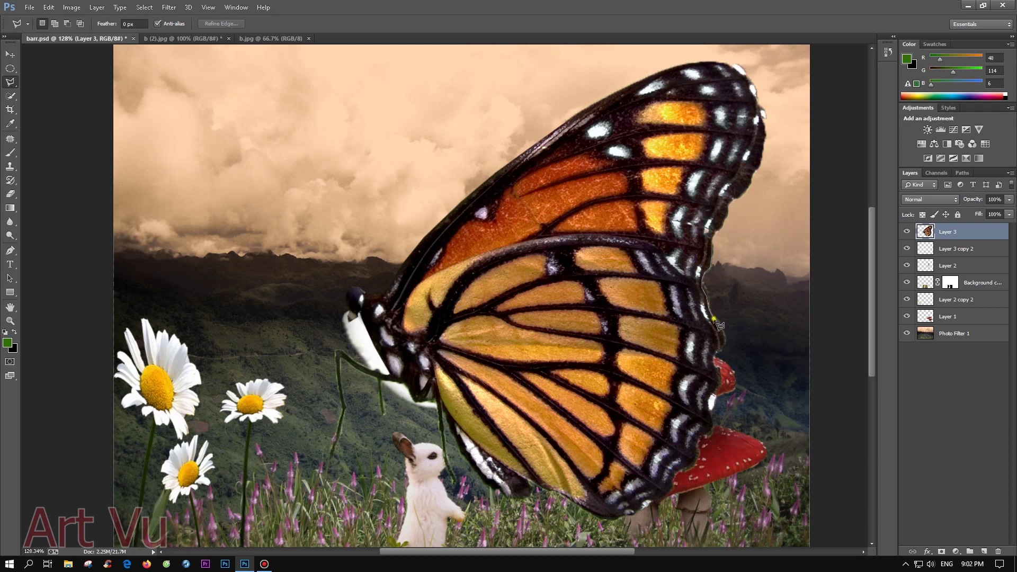
key(Return)
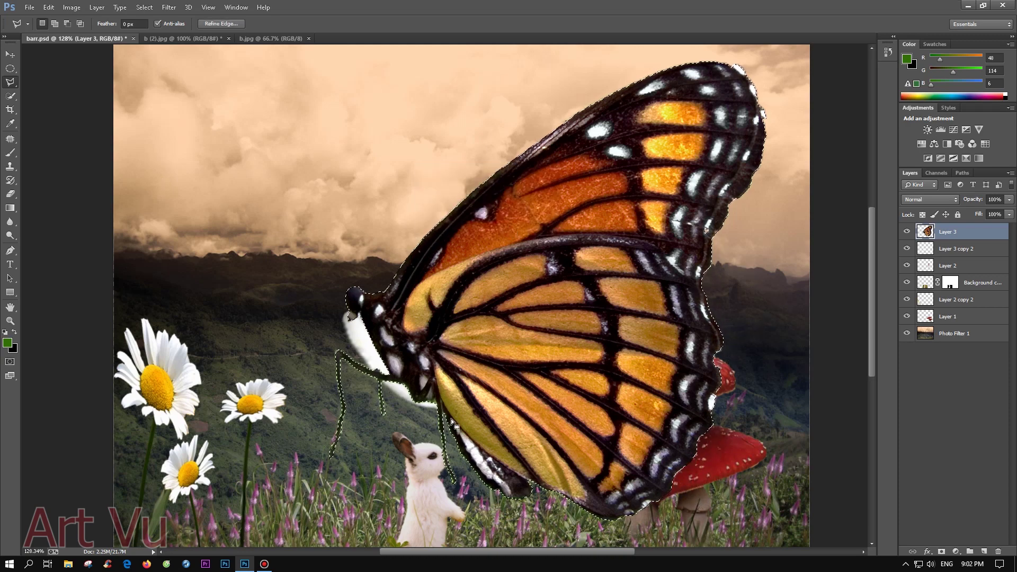
key(b)
key(x)
click(132, 24)
key(Escape)
drag(336, 354, 331, 456)
drag(440, 407, 455, 482)
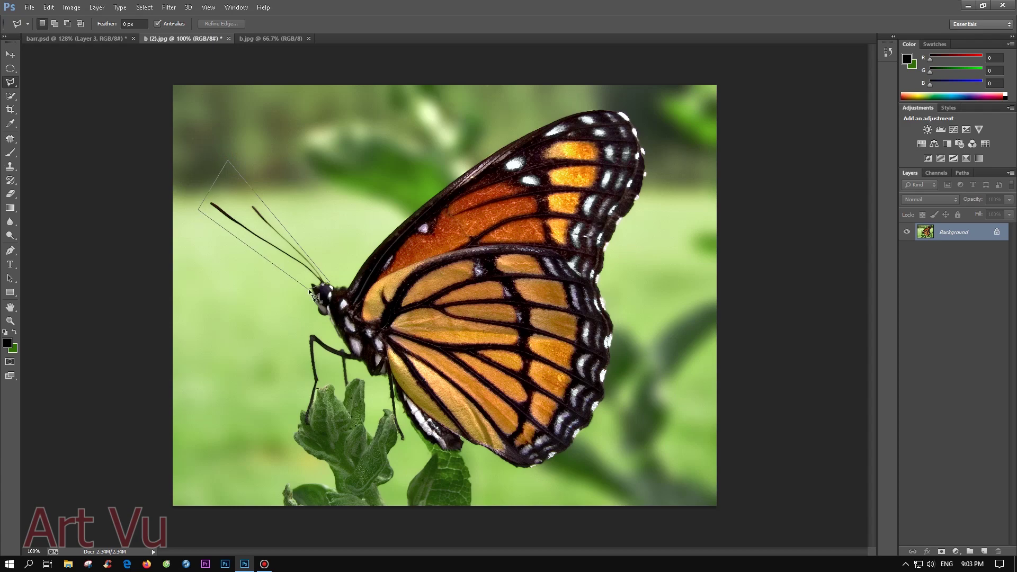
- Close the lasso around the antennae and copy them onto their own layer
click(308, 289)
key(w)
key(ctrl+j)
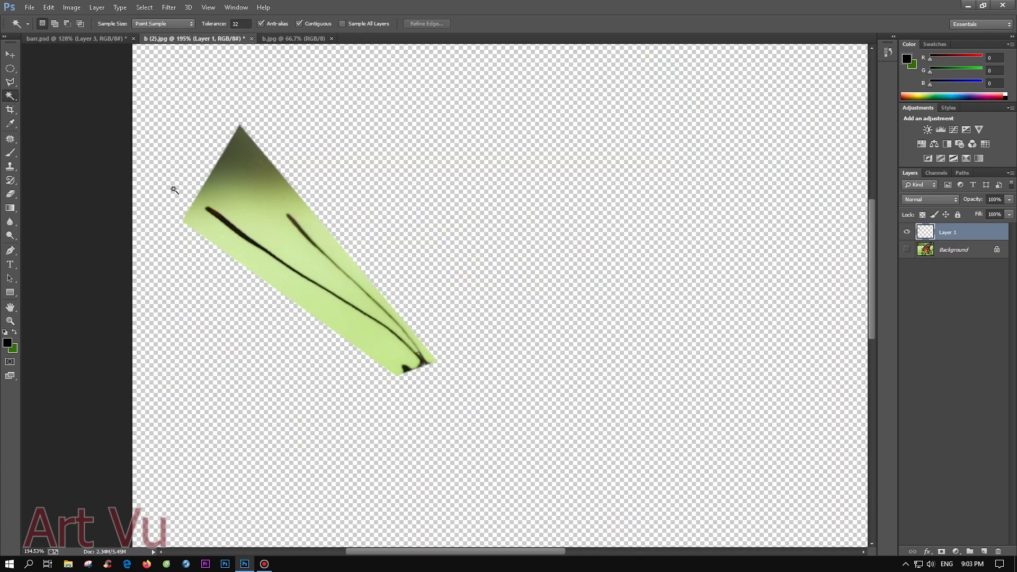
- Cut out the antenna strands with Magic Wand, Select Inverse, a lasso trim and Refine Edge
click(174, 189)
right_click(259, 189)
click(309, 347)
click(313, 293)
scroll(228, 231, up, 3)
right_click(220, 219)
click(278, 357)
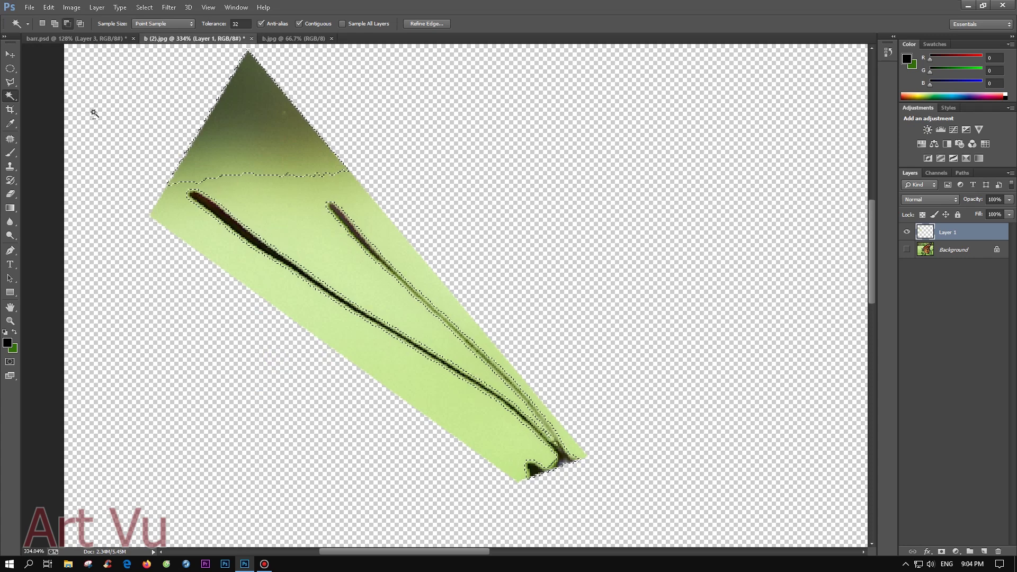
key(l)
alt+click(365, 178)
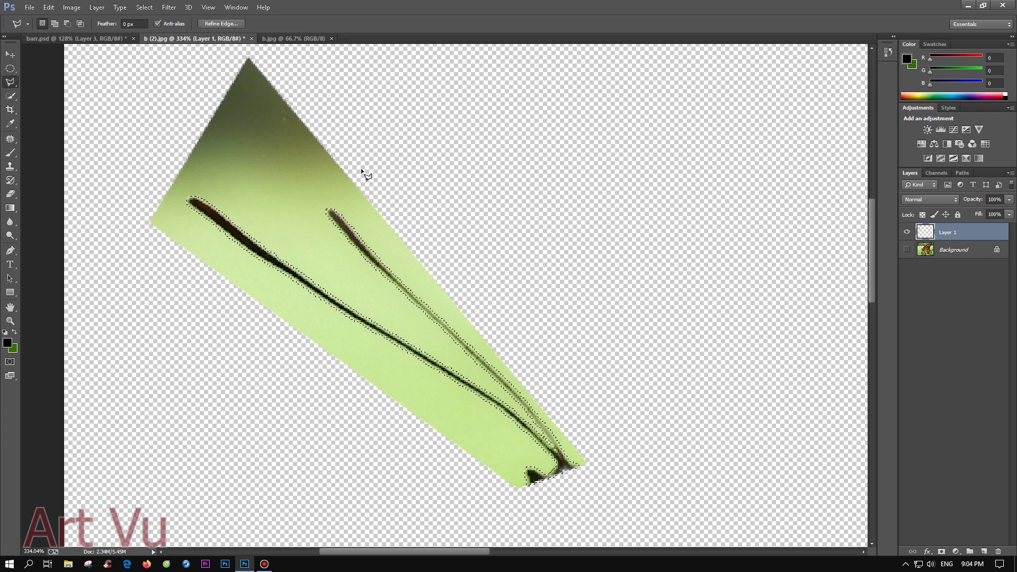
key(ctrl+alt+r)
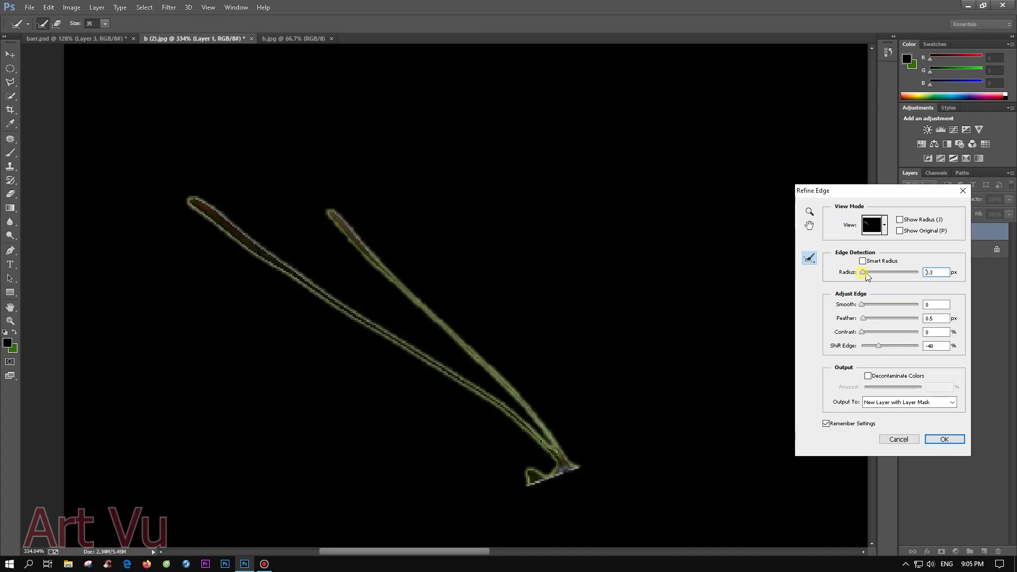
click(944, 440)
- Drag the antennae into barr.psd and fit them onto the orange butterfly's head
drag(381, 262, 359, 200)
ctrl+click(952, 233)
click(11, 153)
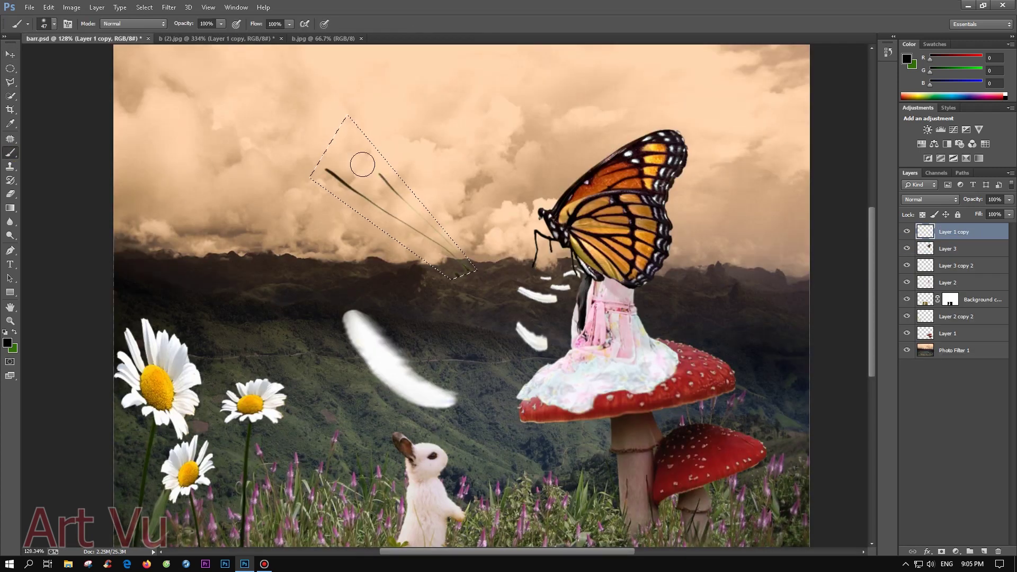
key(ctrl+t)
mouse_move(392, 233)
mouse_down()
mouse_move(477, 186)
mouse_move(450, 212)
mouse_move(489, 224)
mouse_up()
scroll(530, 222, up, 3)
key(Return)
- Merge the antennae into the butterfly, perch it on a left daisy, and adjust its levels
key(z)
key(ctrl+0)
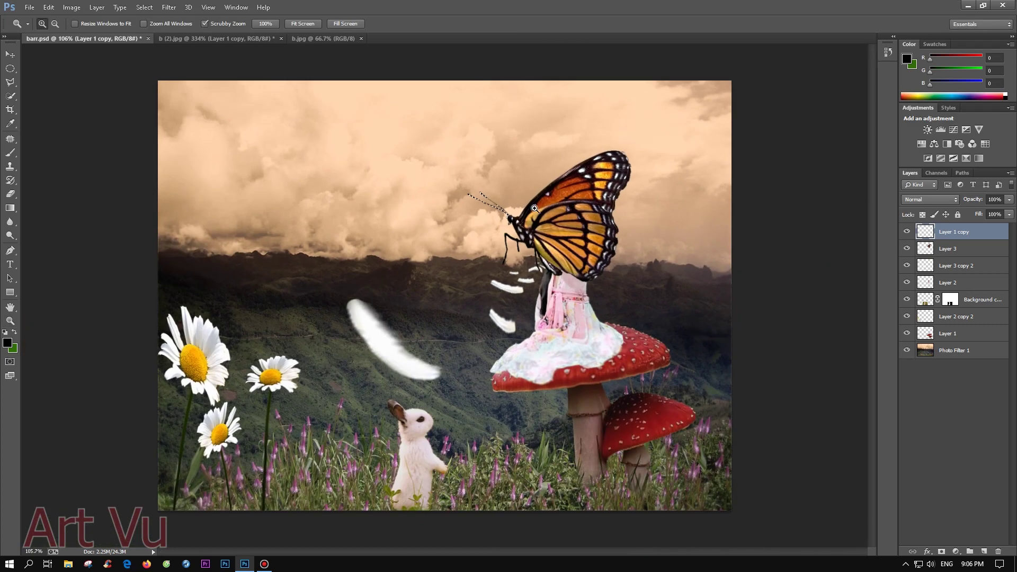
key(b)
key(ctrl+e)
key(v)
mouse_move(572, 212)
mouse_down()
mouse_move(351, 364)
mouse_move(285, 373)
mouse_up()
scroll(356, 350, up, 1)
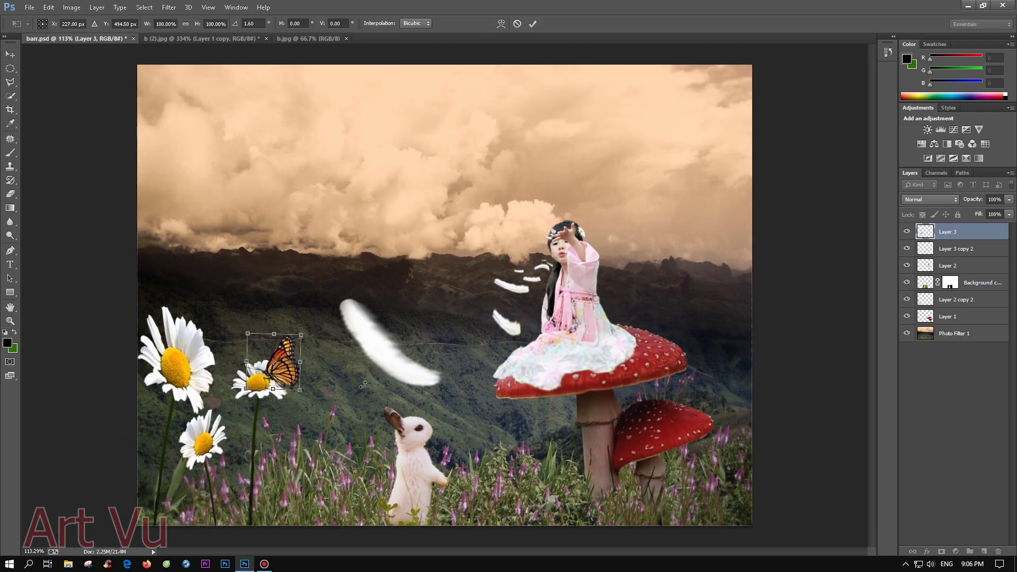
key(ctrl+l)
click(926, 208)
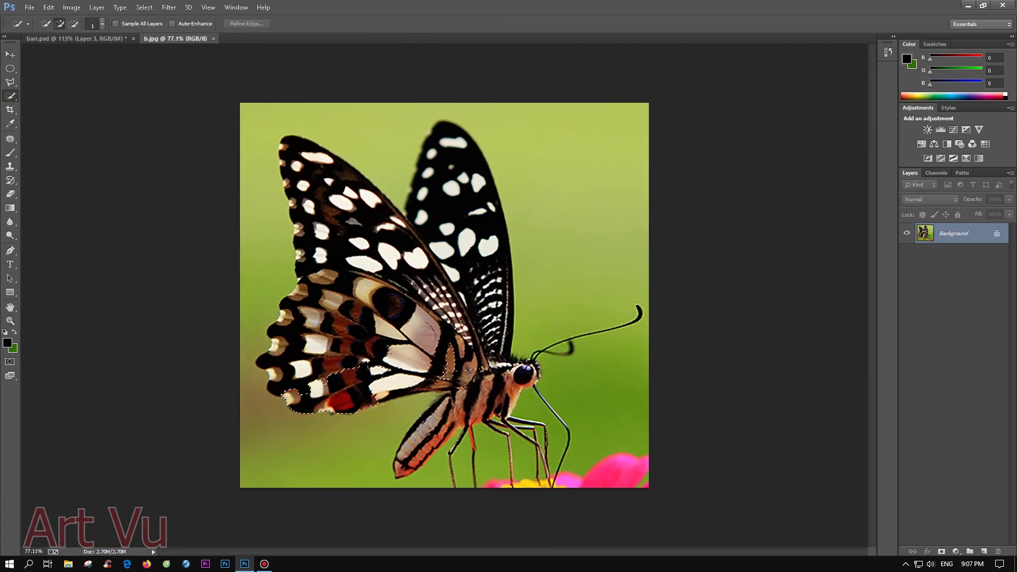
- Select the black-and-white spotted wing in b.jpg and refine its edges
key(bracketright)
key(bracketright)
key(bracketright)
drag(424, 318, 421, 339)
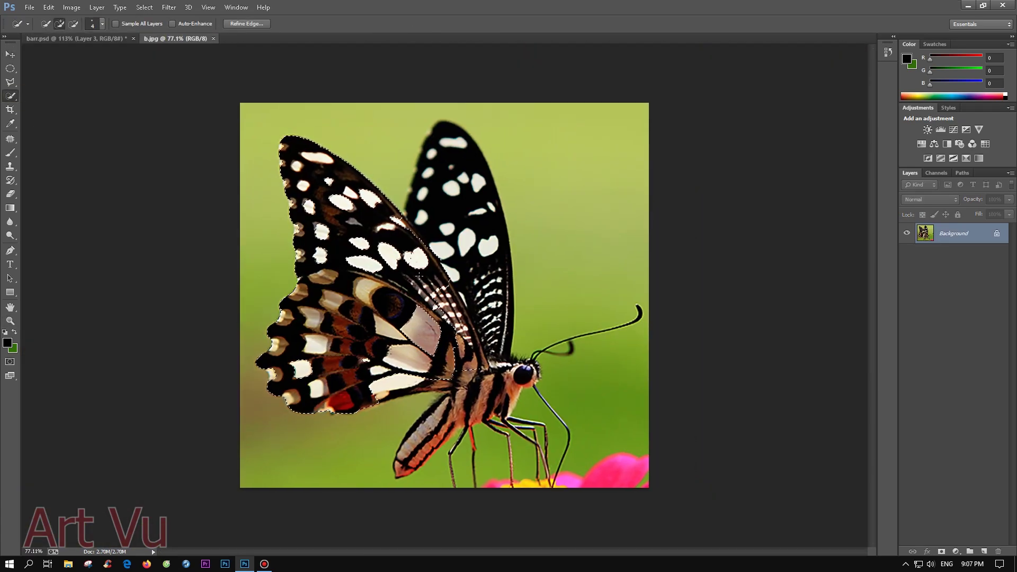
scroll(421, 220, up, 3)
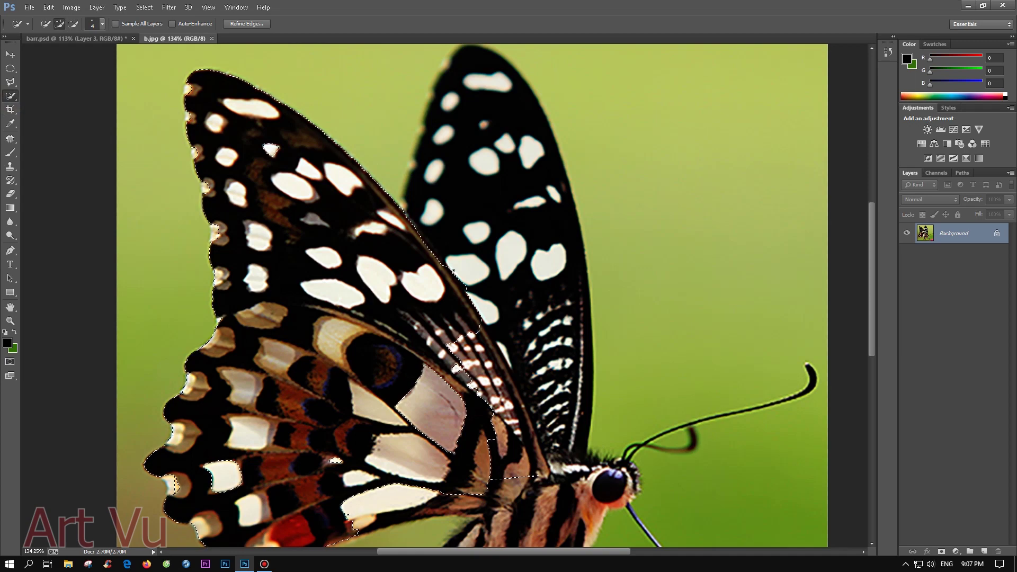
scroll(376, 196, down, 3)
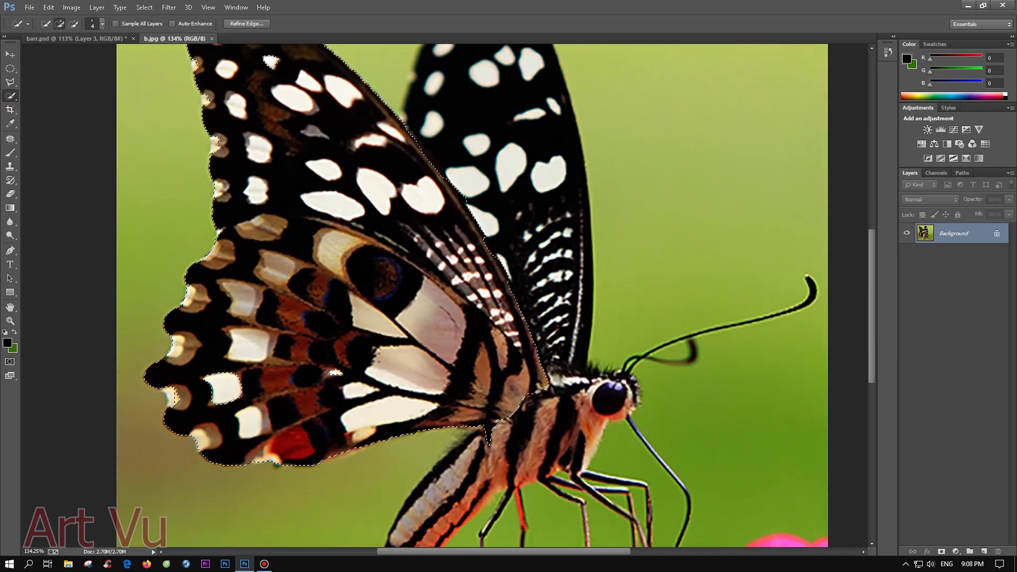
scroll(203, 452, up, 3)
scroll(189, 148, up, 1)
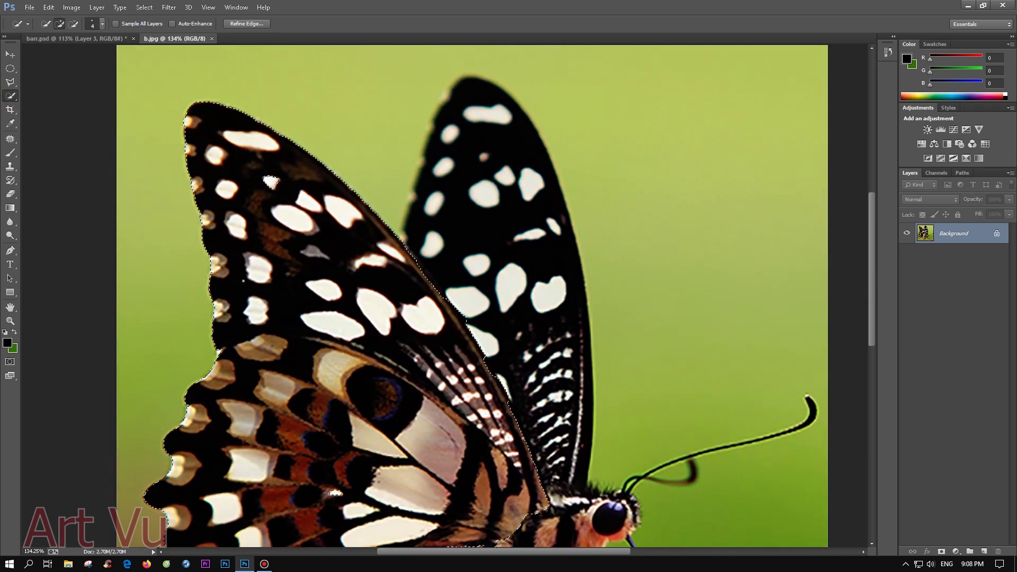
key(ctrl+alt+r)
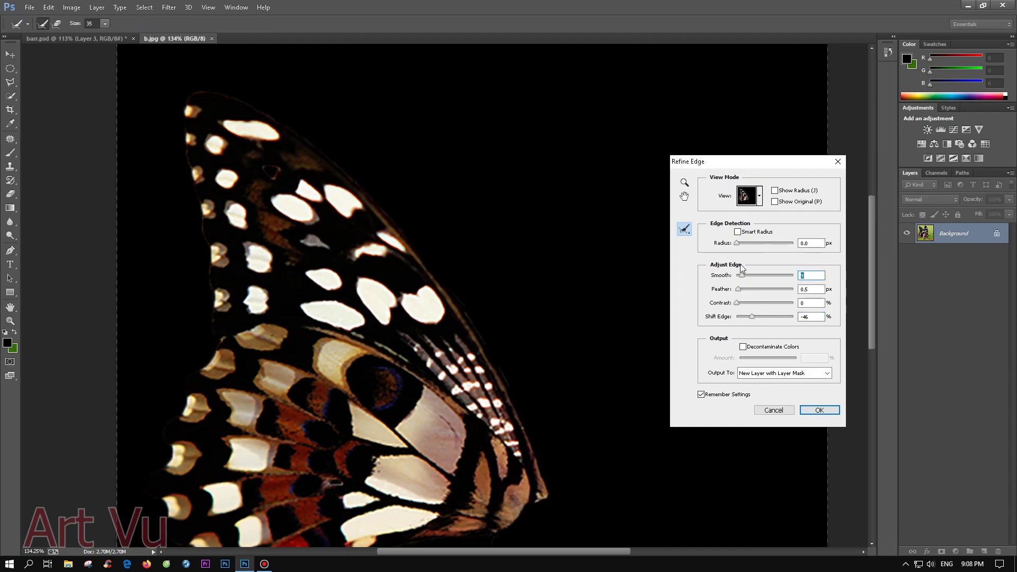
key(Return)
- Resize, position and rotate the pasted wing so it sits behind the girl
key(ctrl+t)
drag(823, 217, 520, 218)
drag(508, 264, 551, 249)
drag(588, 175, 636, 212)
key(Return)
key(z)
drag(572, 295, 651, 297)
- Move the wing layer below the girl and make it partly see-through
key(l)
click(715, 249)
key(z)
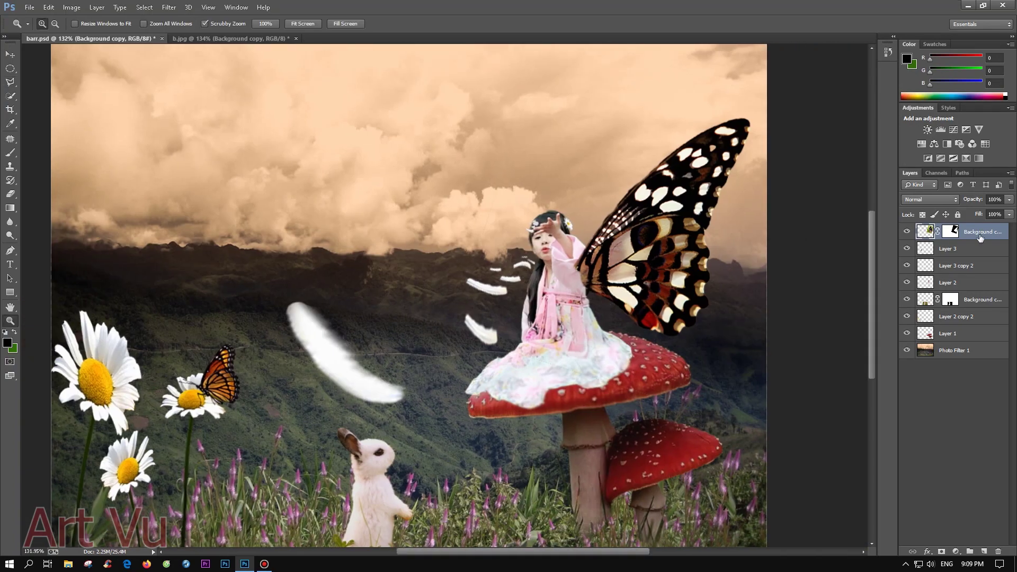
drag(973, 200, 994, 213)
drag(657, 236, 666, 236)
key(l)
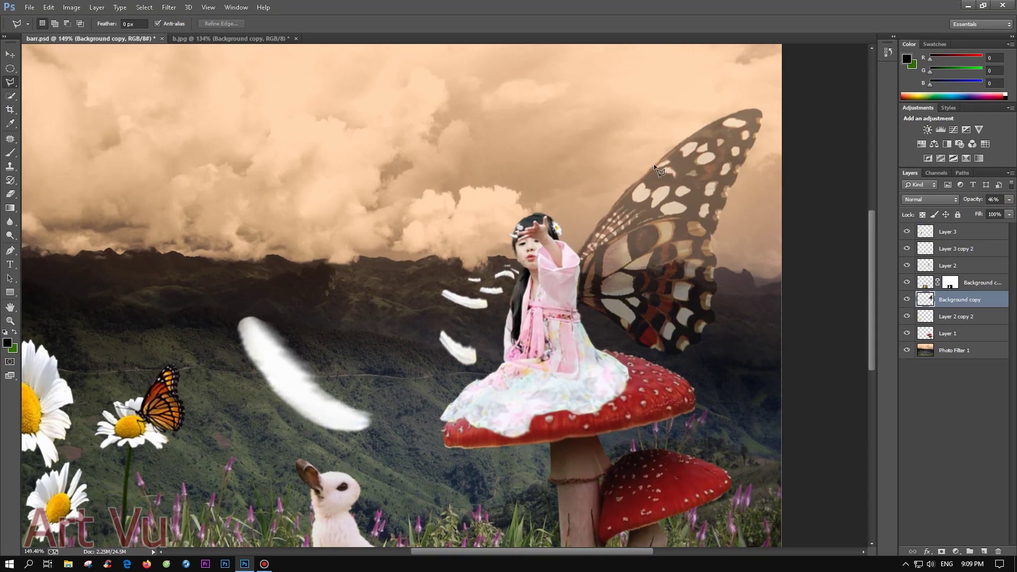
- Duplicate the wing and distort the copy into a slanted second wing behind the first
key(ctrl+j)
key(ctrl+1)
key(ctrl+t)
drag(731, 234, 698, 234)
drag(699, 99, 681, 68)
drag(482, 98, 518, 140)
drag(681, 69, 656, 88)
key(Return)
drag(961, 299, 961, 318)
- Reshape the second wing further and set its opacity to about 75%
key(ctrl+t)
drag(659, 130, 628, 133)
drag(518, 139, 494, 134)
drag(659, 250, 666, 245)
drag(589, 379, 592, 370)
drag(486, 121, 500, 113)
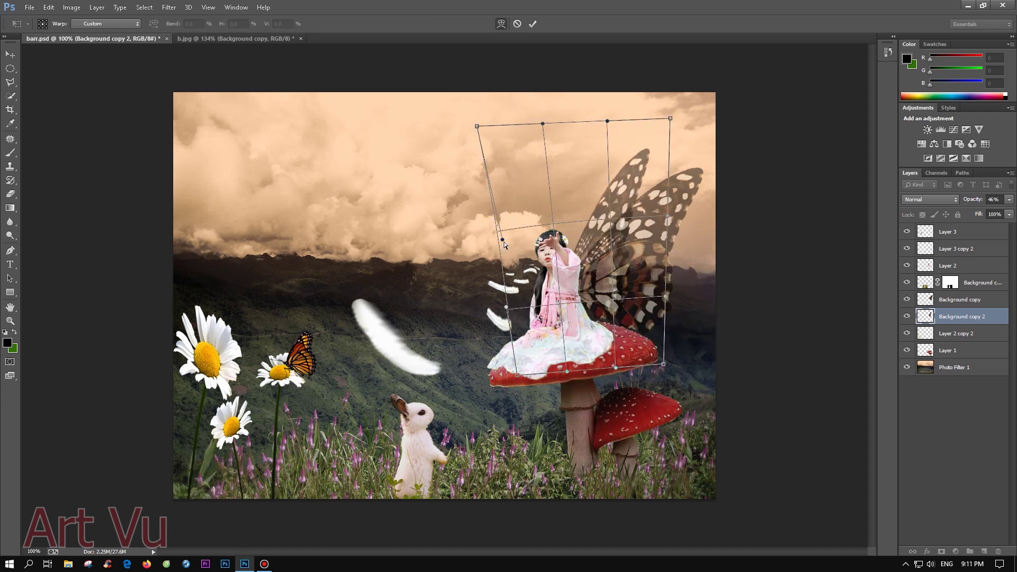
key(Return)
key(z)
drag(1009, 199, 997, 214)
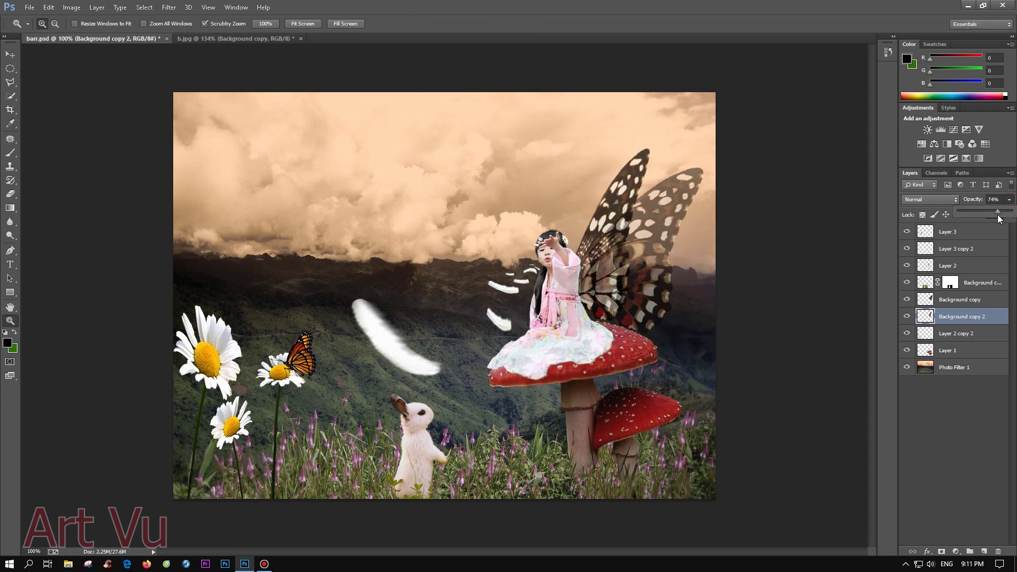
click(934, 299)
- Shift the hue of the Background copy 2 layer with Hue/Saturation
click(948, 316)
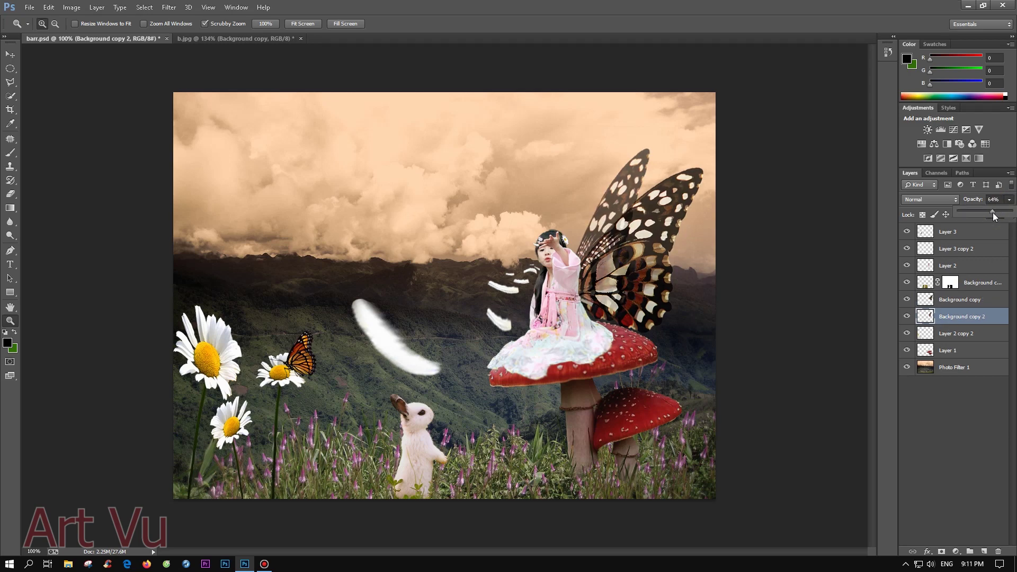
key(ctrl+u)
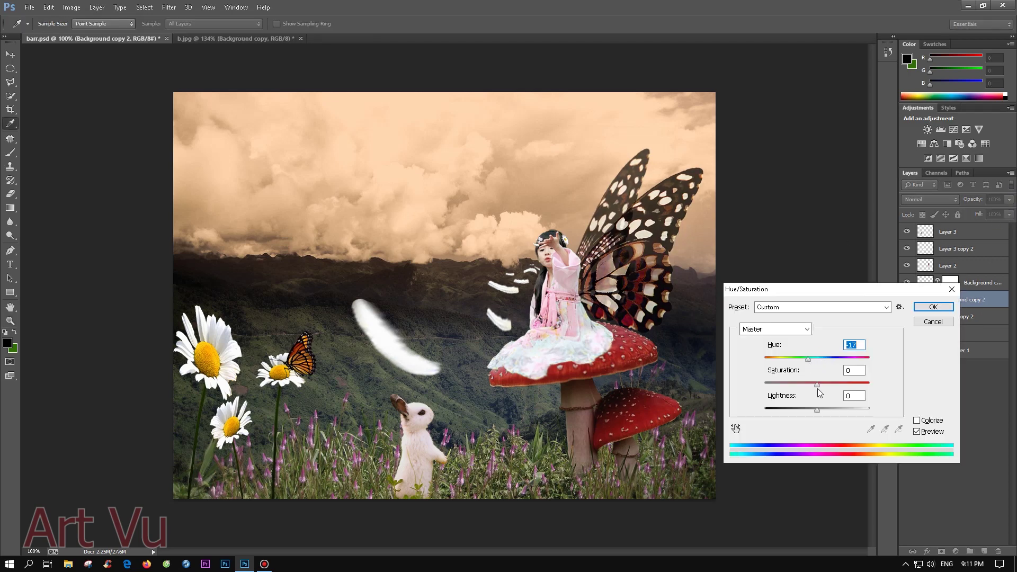
key(Tab)
key(Return)
key(ctrl+0)
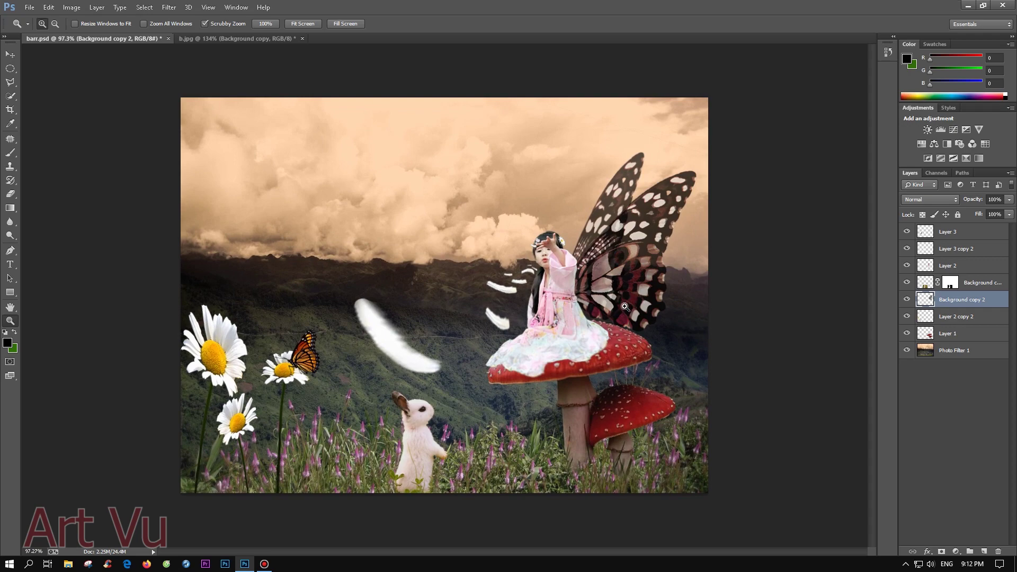
click(907, 333)
click(907, 317)
- Open the white daisy field photo and enlarge the Quick Selection brush
key(ctrl+o)
click(178, 146)
click(420, 268)
key(w)
click(102, 23)
- Quick-select the middle and foreground daisies, fill the holes, and drag them into barr.psd
drag(689, 254, 263, 294)
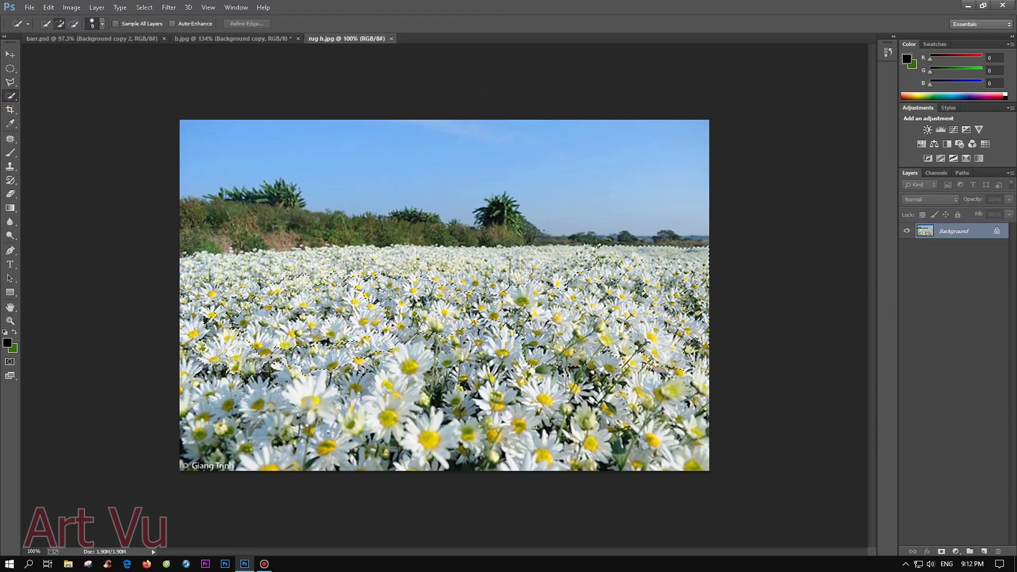
drag(680, 473, 589, 353)
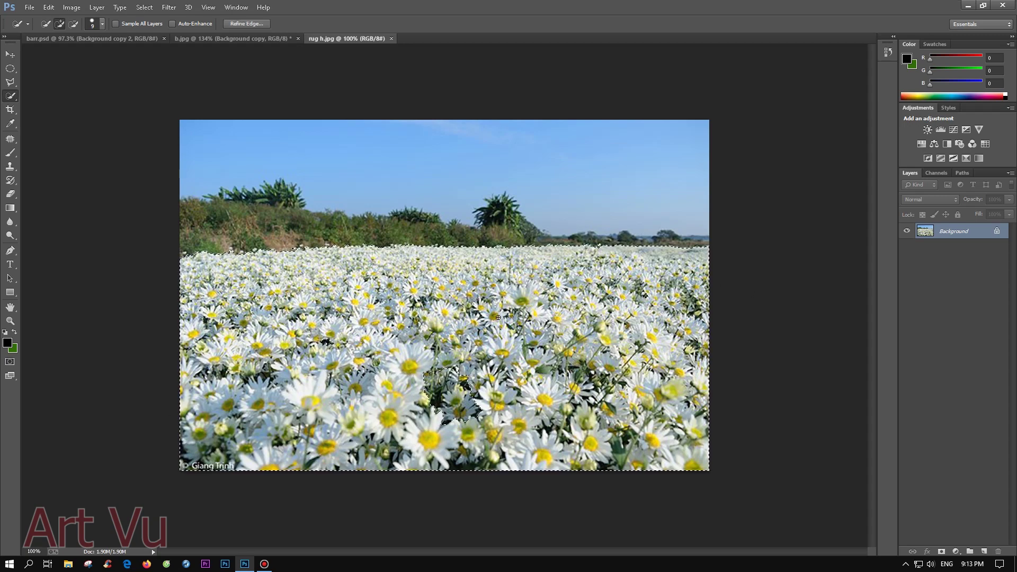
key(v)
drag(335, 403, 432, 296)
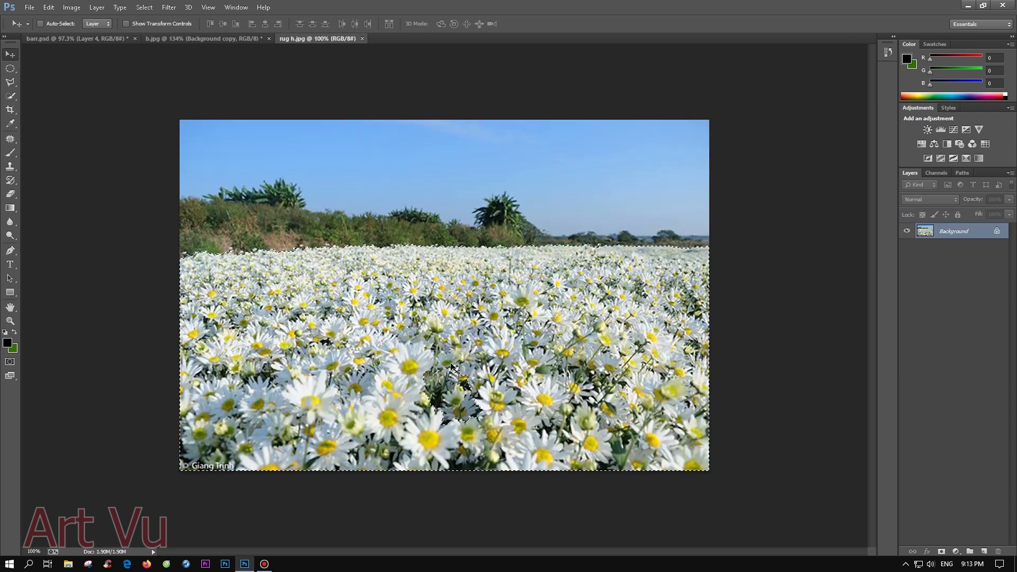
key(shift+F5)
click(665, 179)
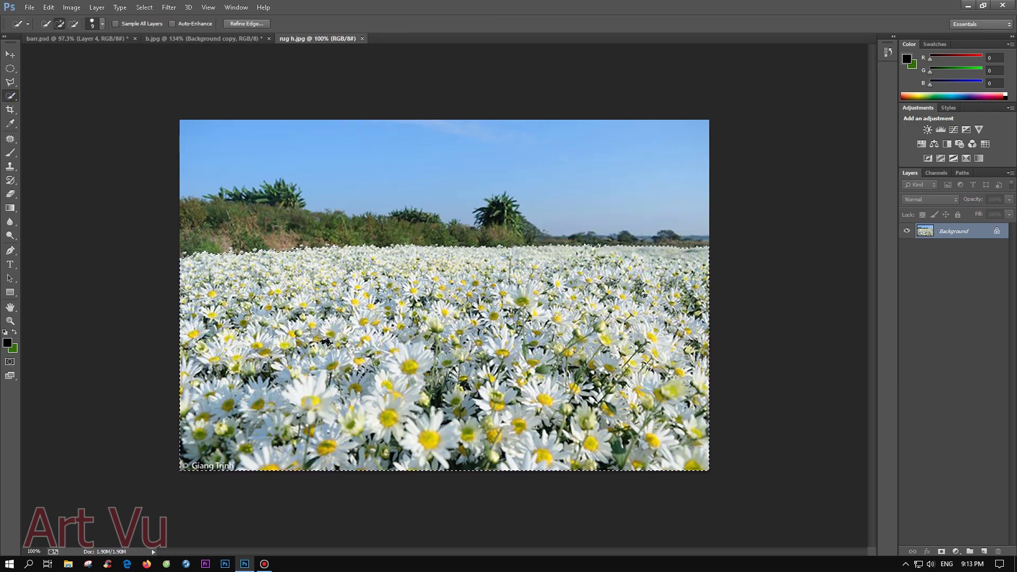
drag(485, 347, 443, 295)
click(940, 313)
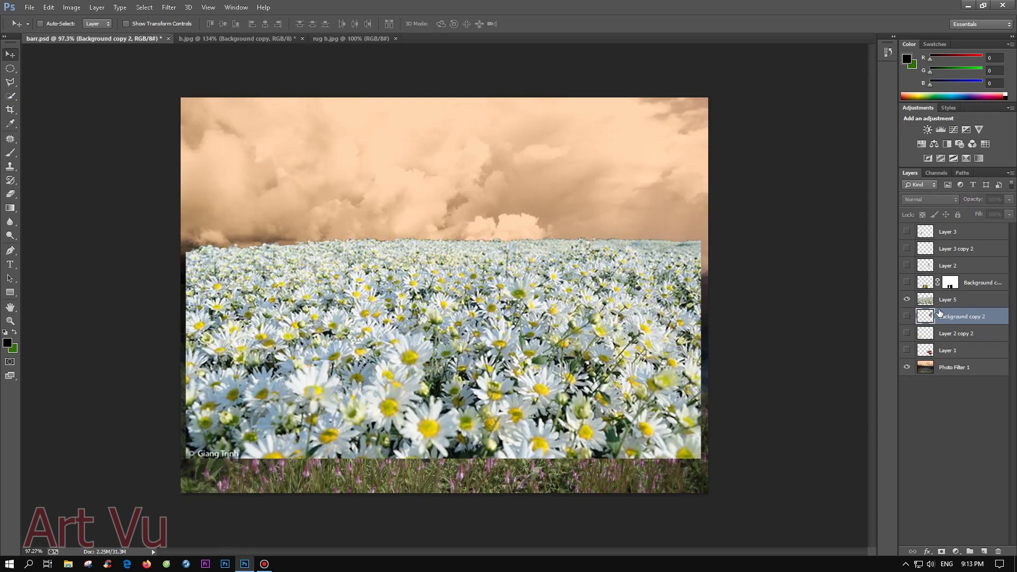
- Scale the daisy layer down into a thin strip on the left hillside
ctrl+click(620, 326)
key(ctrl+t)
drag(186, 241, 335, 329)
mouse_move(568, 414)
mouse_down()
mouse_move(711, 514)
mouse_move(708, 495)
mouse_up()
drag(658, 400, 379, 305)
drag(443, 279, 279, 337)
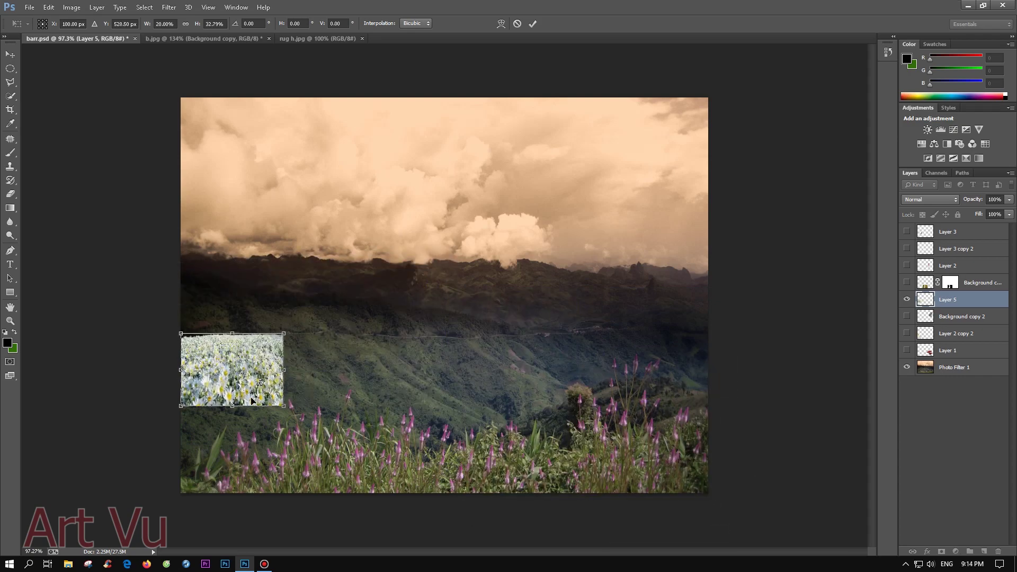
drag(232, 407, 232, 358)
key(Return)
- Soft-erase the edges of the daisy strip
key(e)
right_click(371, 370)
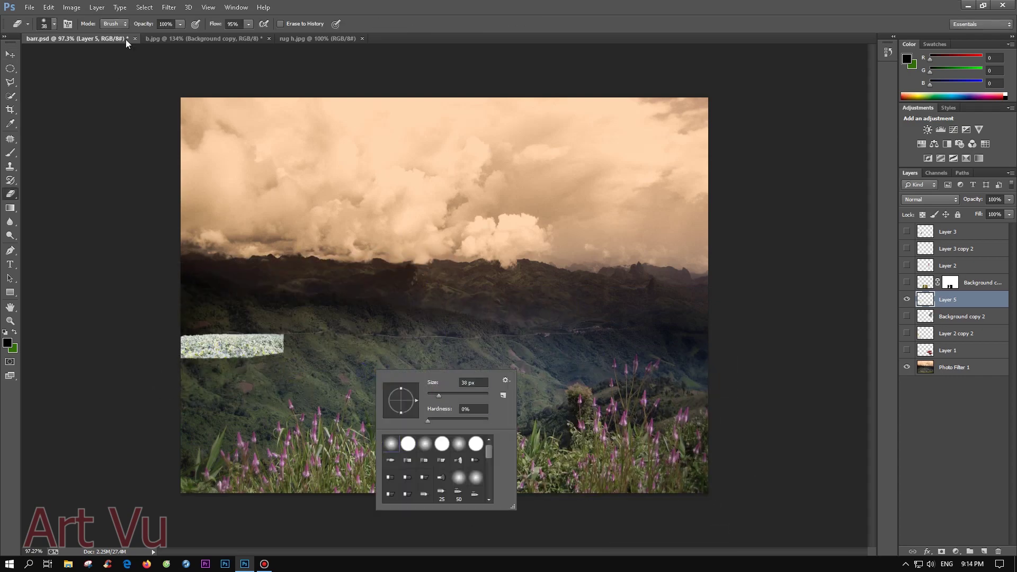
key(Escape)
key(z)
drag(233, 354, 261, 354)
key(e)
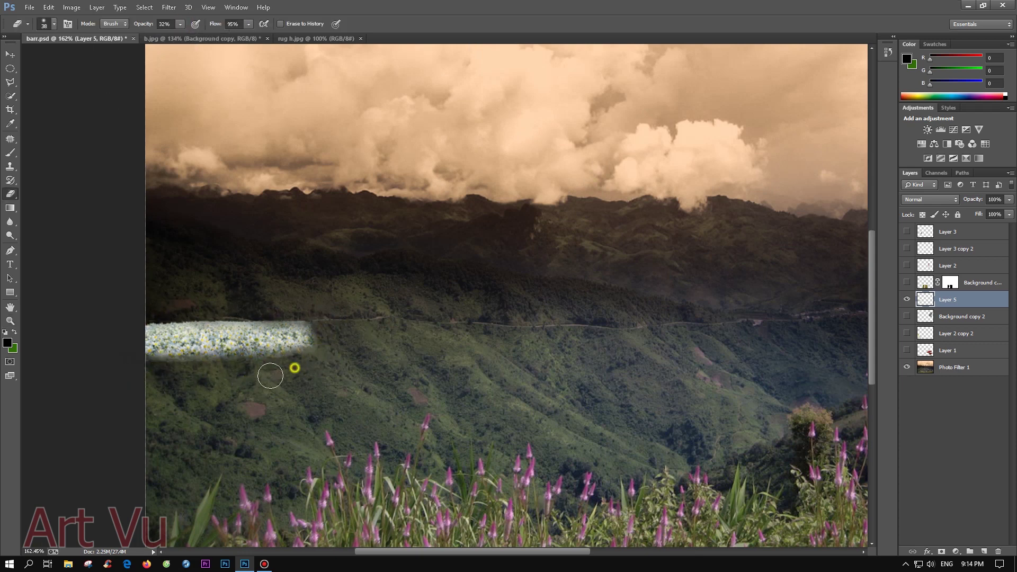
- Darken the daisy strip's midtones and highlights with Levels
key(ctrl+l)
drag(824, 308, 866, 308)
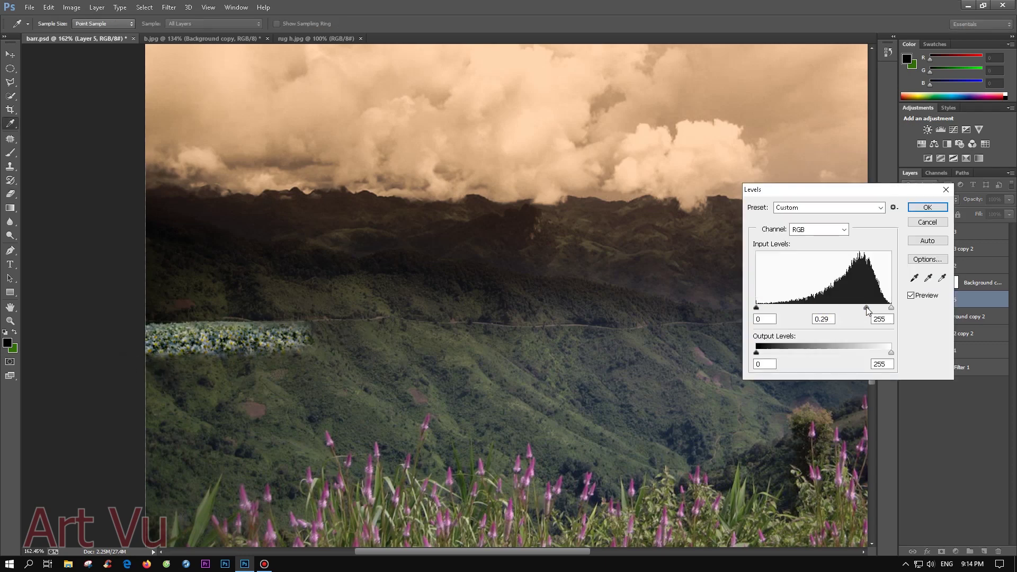
drag(891, 352, 862, 354)
click(927, 207)
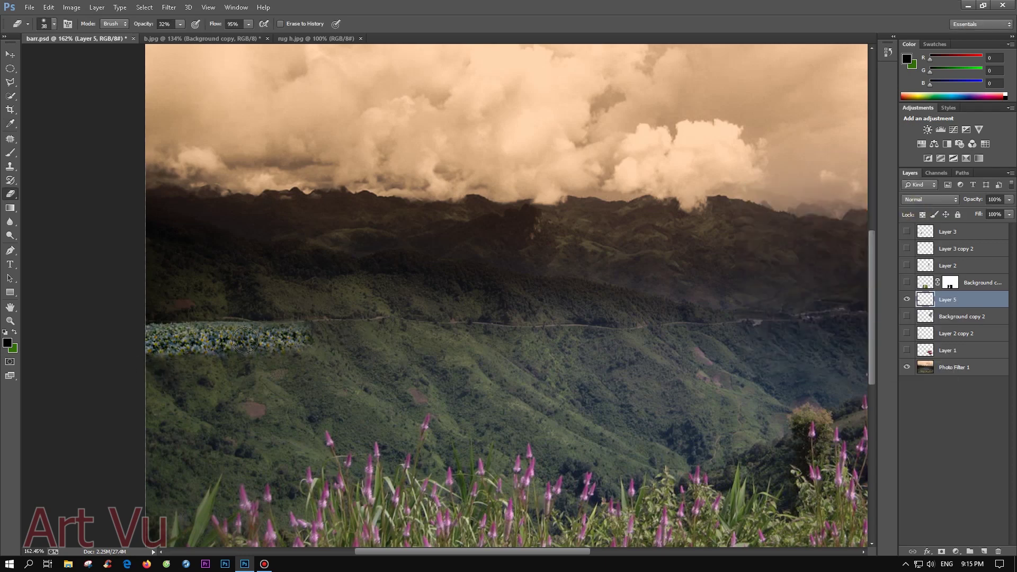
- Warp the daisy strip, bending its right end upward
key(ctrl+t)
right_click(145, 324)
click(175, 403)
drag(317, 325, 330, 319)
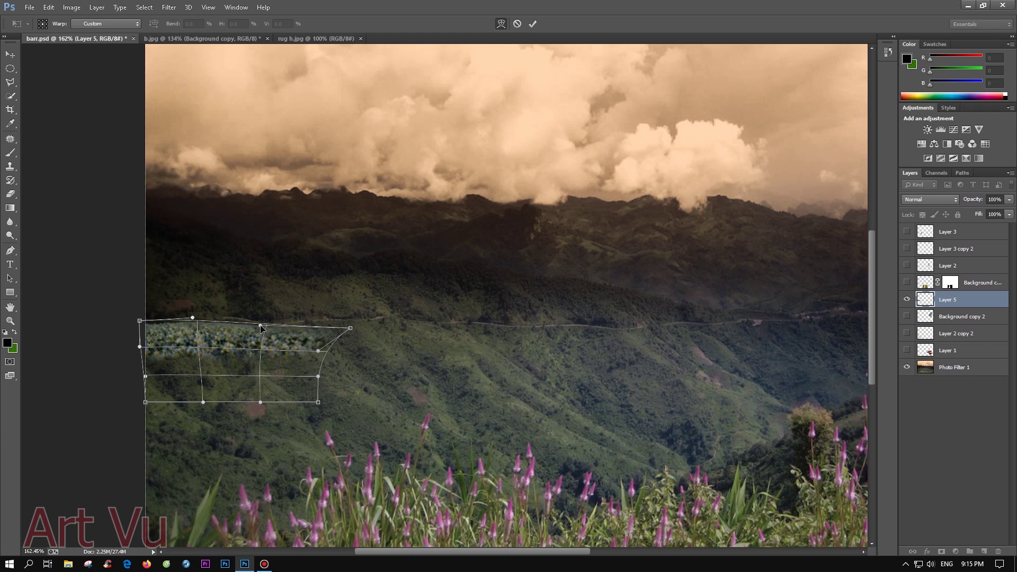
- Warp the daisy strip so its edges curve along the hillside
drag(260, 325, 269, 327)
drag(193, 318, 203, 320)
drag(330, 318, 319, 318)
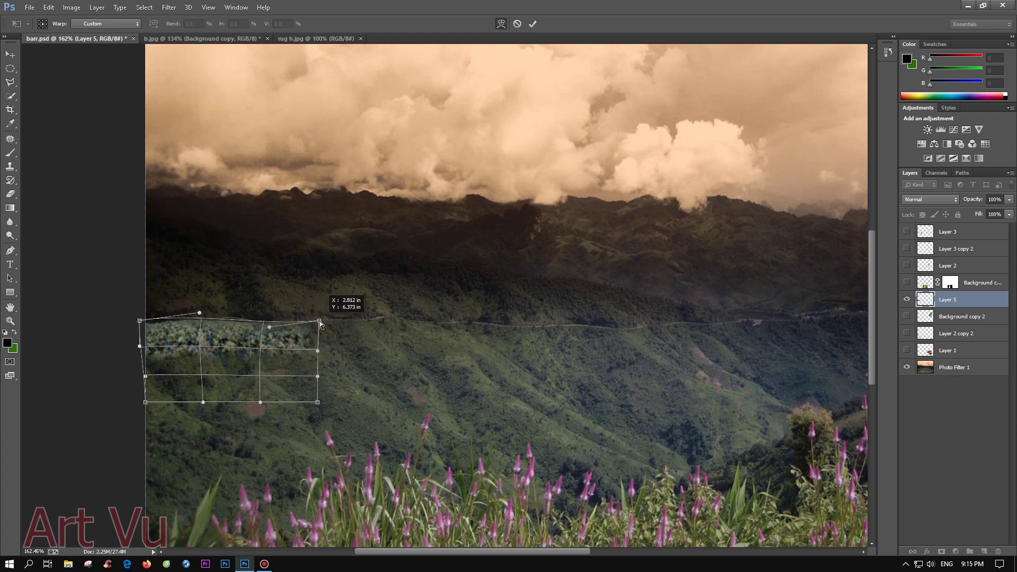
key(Return)
- Place a duplicate of the daisy strip further to the right
drag(257, 350, 419, 347)
key(ctrl+z)
drag(259, 347, 420, 345)
key(ctrl+t)
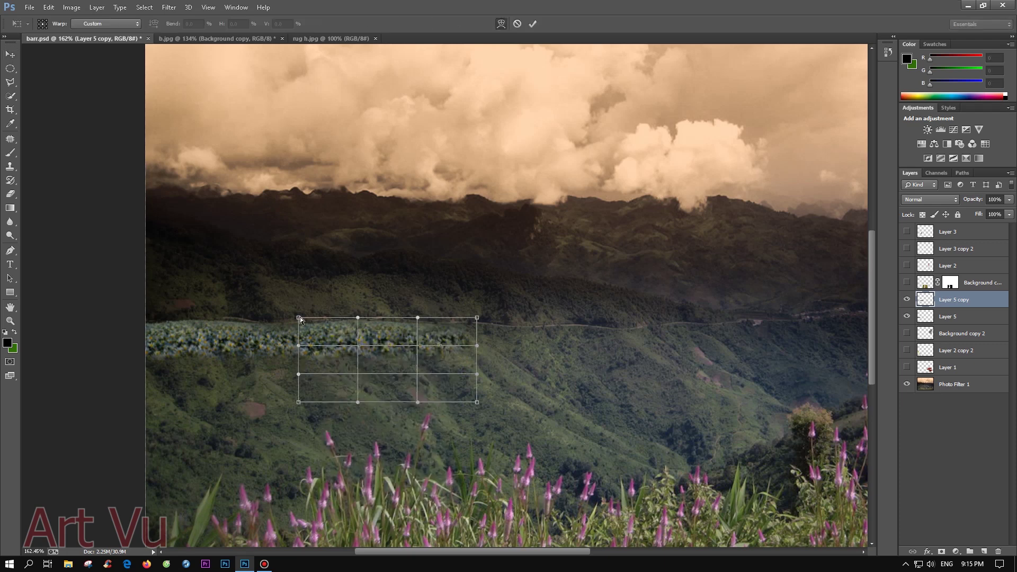
key(Return)
key(e)
- Duplicate the strip again, extend it further right, and merge the two copies
key(ctrl+j)
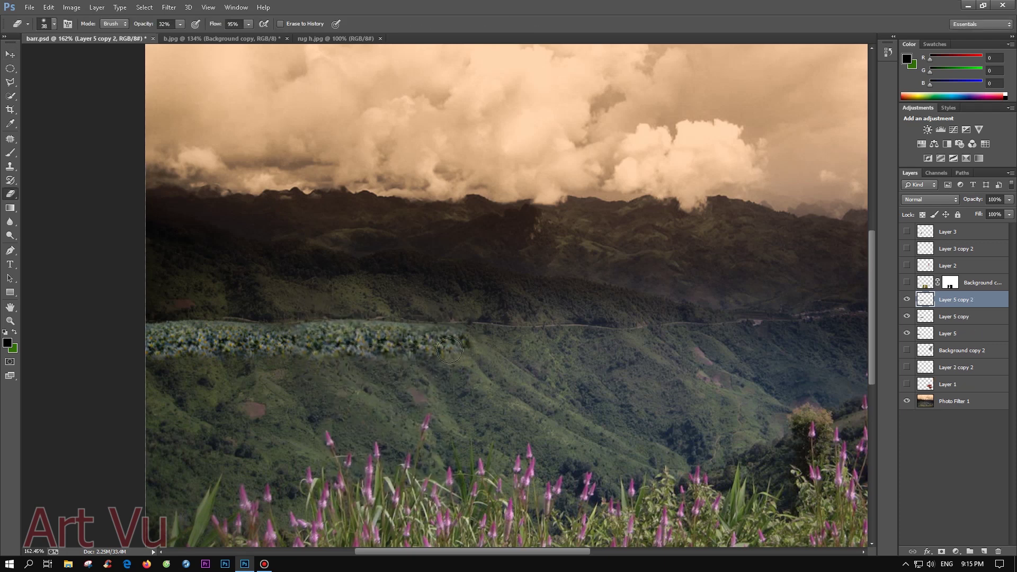
key(v)
drag(466, 350, 594, 354)
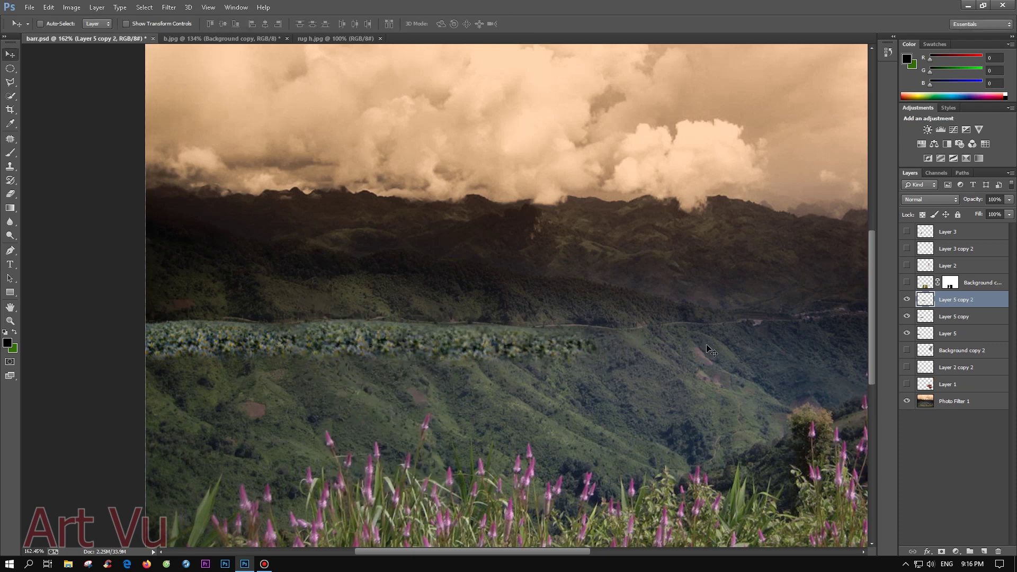
key(ctrl+e)
- Move and warp the merged strip so it bends down the slope
key(ctrl+t)
mouse_move(172, 344)
mouse_down()
mouse_move(435, 401)
mouse_move(582, 344)
mouse_up()
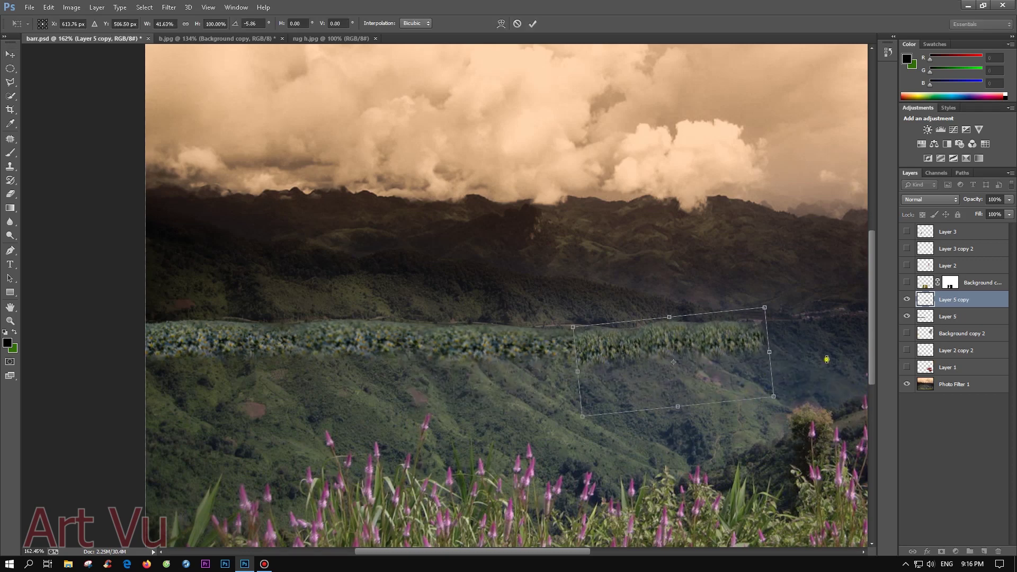
right_click(747, 365)
click(779, 445)
drag(740, 350, 717, 358)
drag(648, 375, 662, 377)
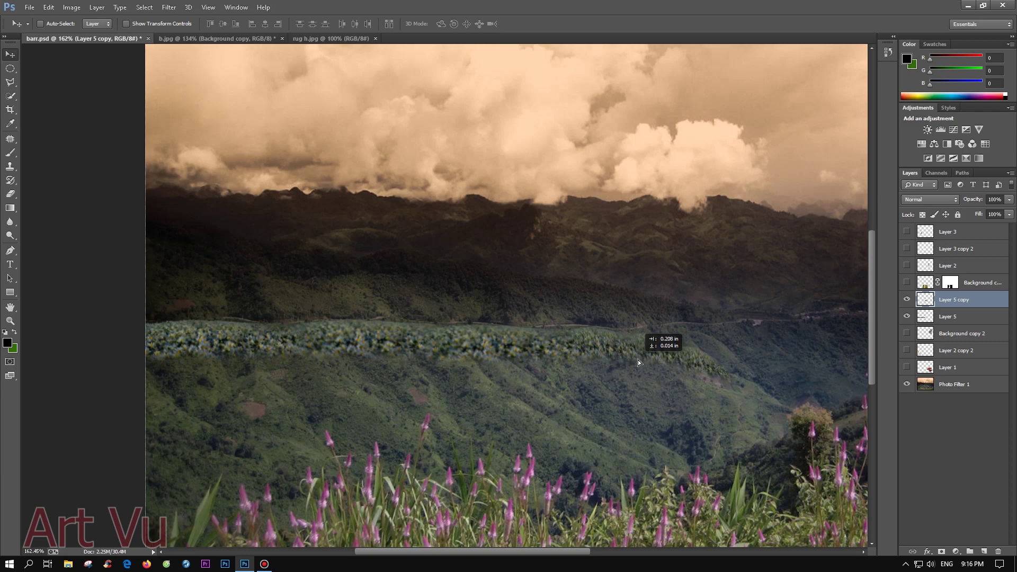
key(e)
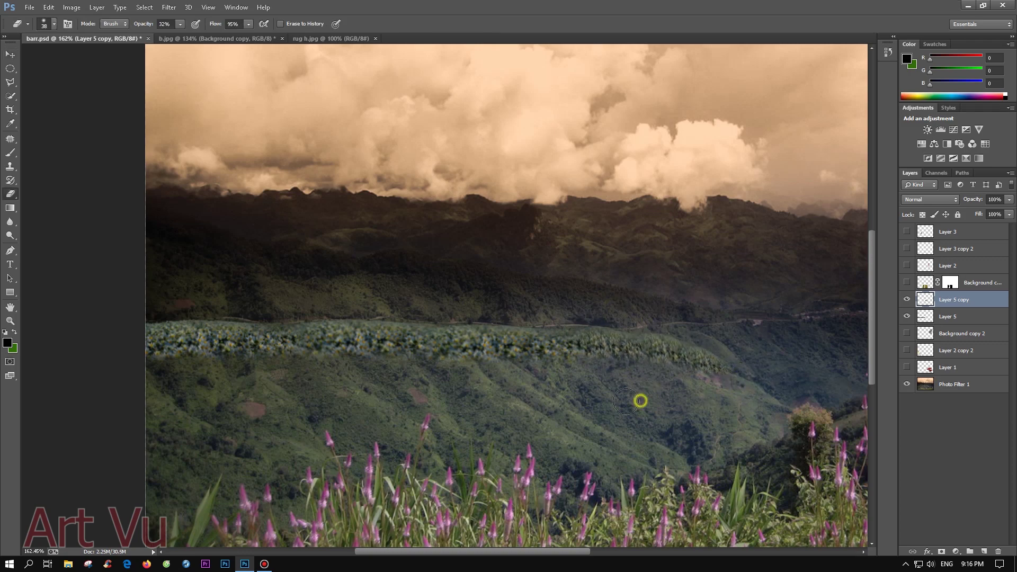
- Move the strip lower on the hill and stretch it taller
key(ctrl+t)
drag(506, 359, 570, 411)
drag(449, 375, 453, 325)
key(Return)
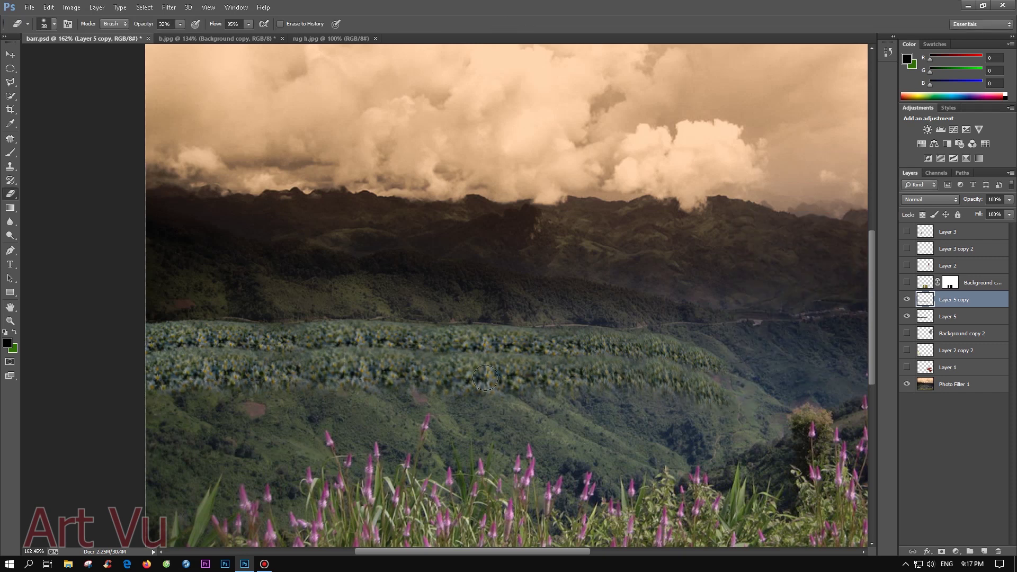
- Move Layer 5 above Layer 5 copy and nudge the strip slightly
drag(949, 317, 948, 296)
key(v)
mouse_move(463, 373)
mouse_down()
mouse_move(478, 373)
mouse_move(450, 373)
mouse_up()
click(954, 316)
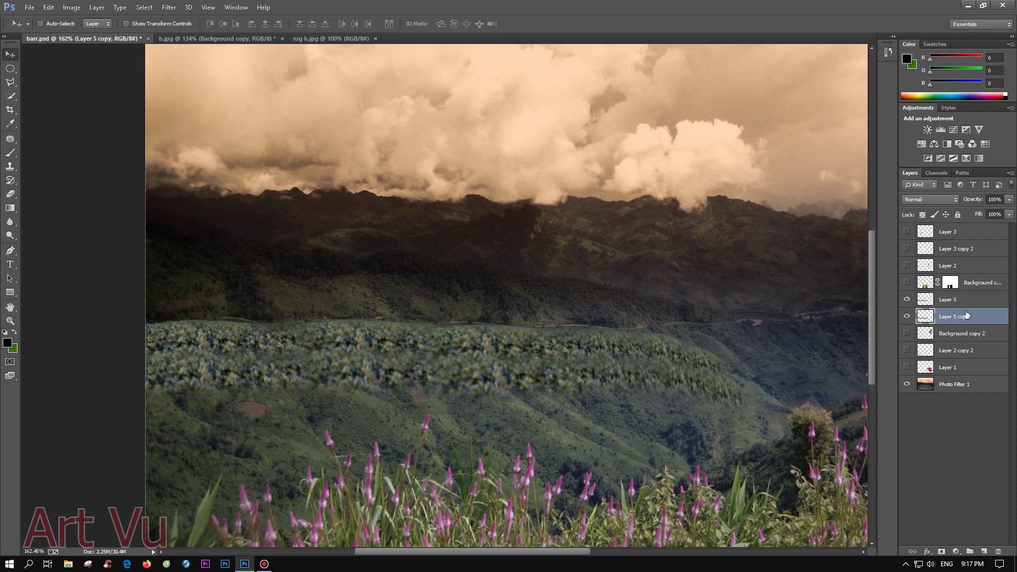
- Add another daisy copy stretched over the lower hillside, beneath Layer 5 copy
key(ctrl+j)
drag(530, 361, 597, 408)
key(ctrl+t)
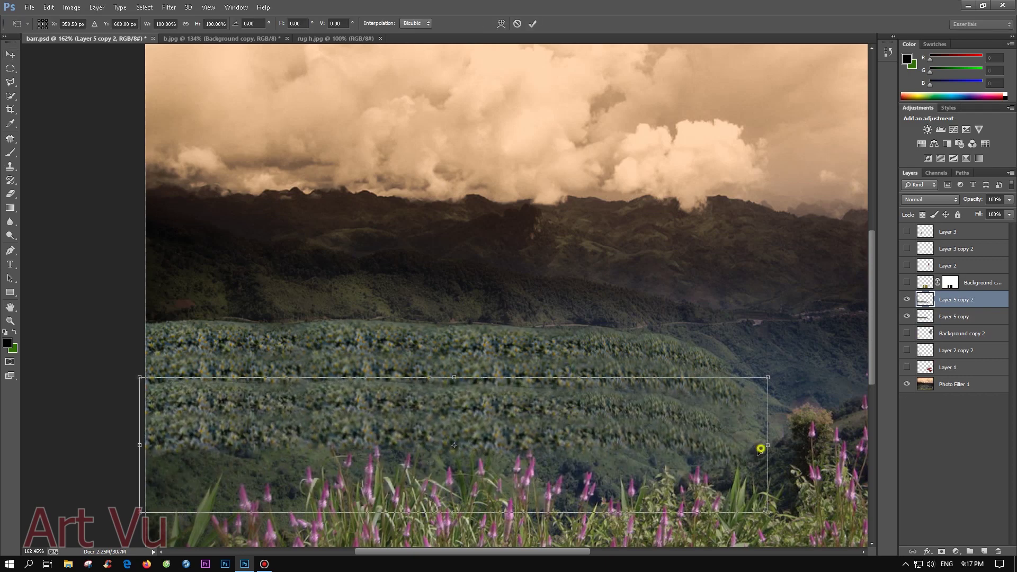
drag(772, 446, 498, 393)
key(Return)
key(ctrl+bracketleft)
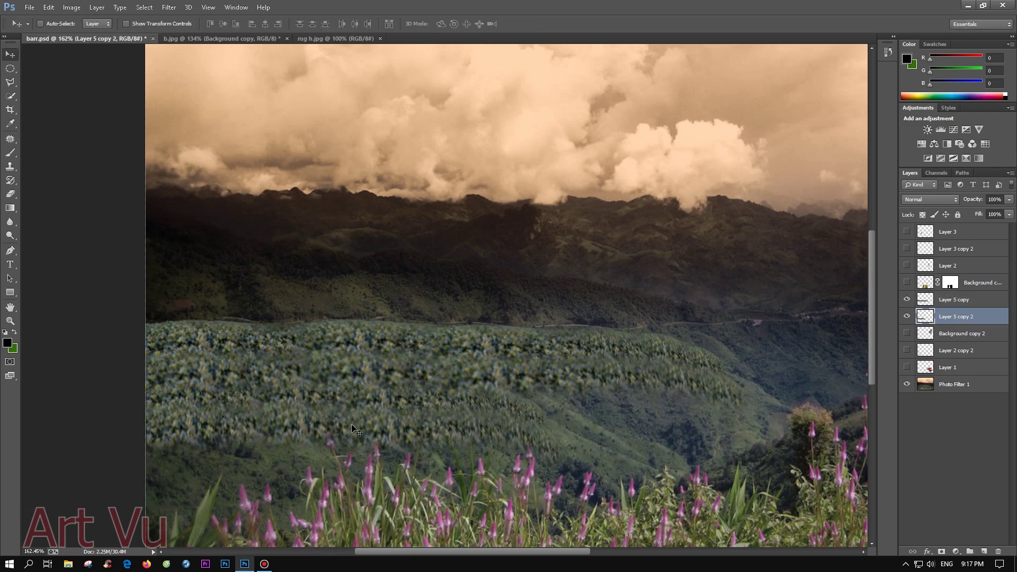
- Merge Layer 5 copy into Layer 5 copy 2 and bring up Levels
key(ctrl+l)
key(Escape)
click(954, 299)
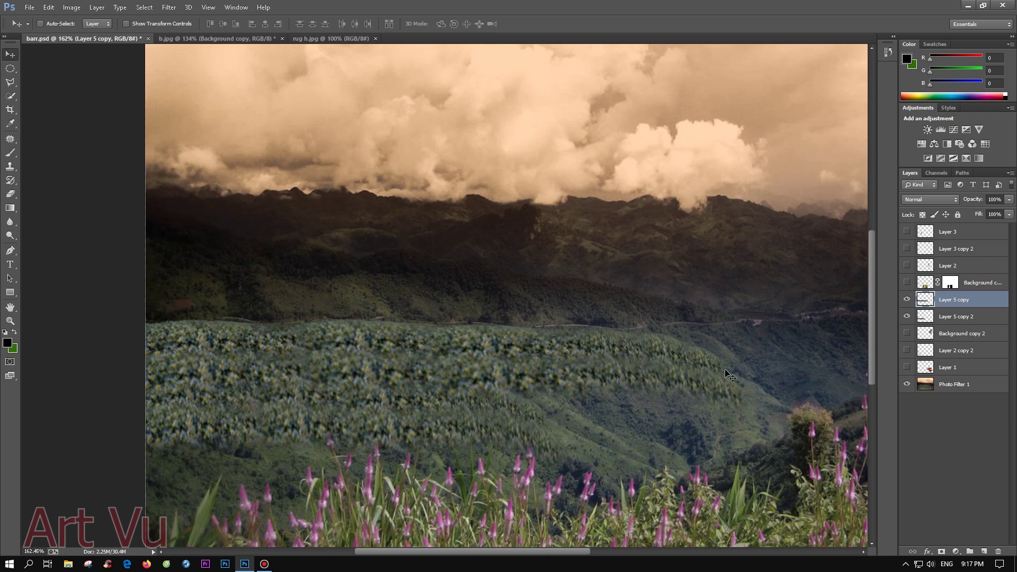
key(ctrl+e)
key(ctrl+l)
- Brighten the daisy midtones in Levels, lowering output white and lifting output black
drag(824, 308, 805, 308)
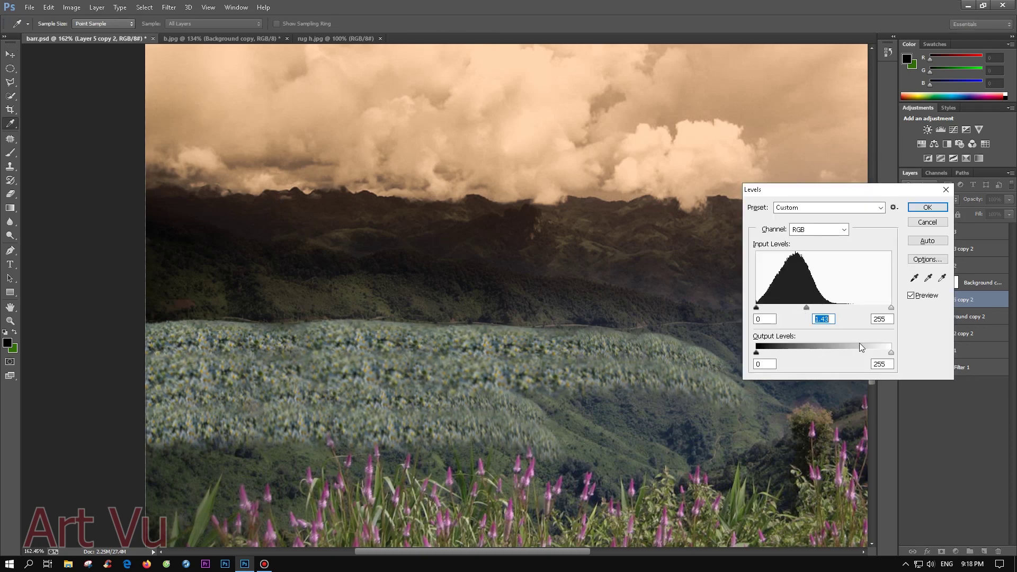
drag(891, 352, 875, 352)
drag(756, 352, 773, 353)
click(928, 207)
- Boost the daisy field's saturation with Hue/Saturation
key(ctrl+u)
drag(817, 385, 840, 385)
click(932, 307)
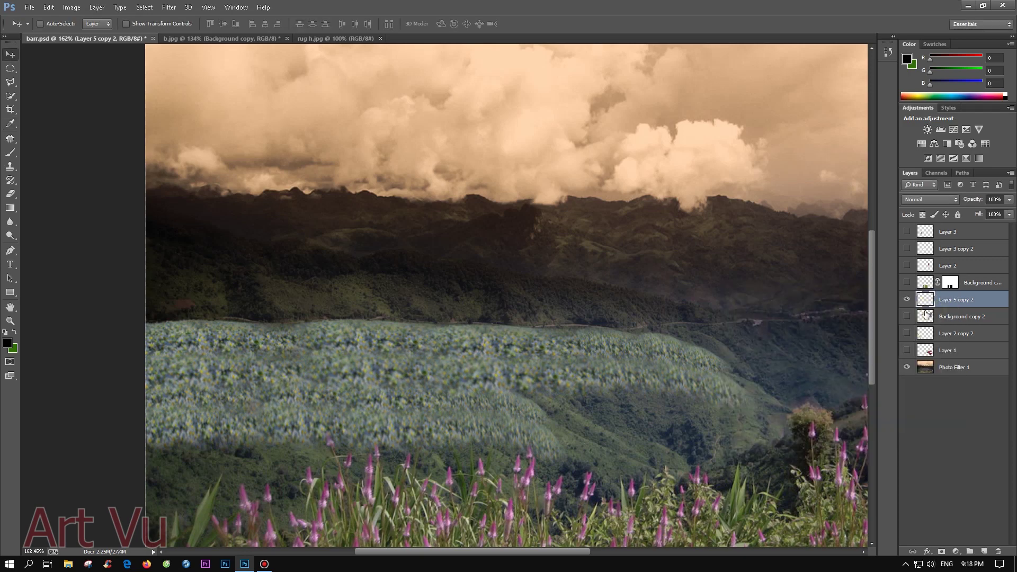
- Add a Photo Filter adjustment layer with a dark green filter colour
click(955, 551)
click(933, 446)
click(653, 338)
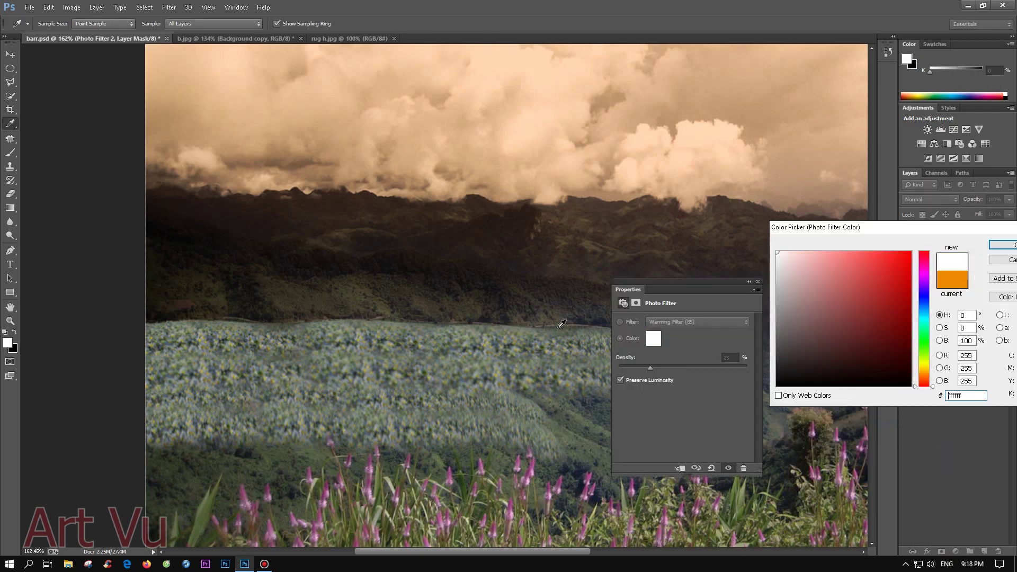
click(885, 359)
key(Return)
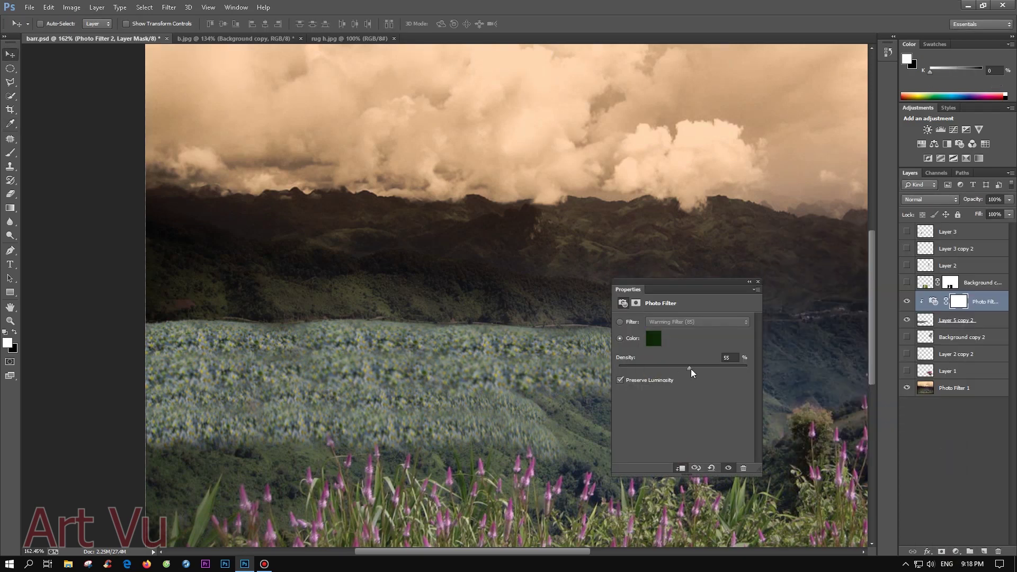
- Darken Layer 5 copy 2's midtones and slightly lower its output white in Levels
click(758, 282)
click(956, 320)
key(ctrl+l)
drag(824, 307, 850, 308)
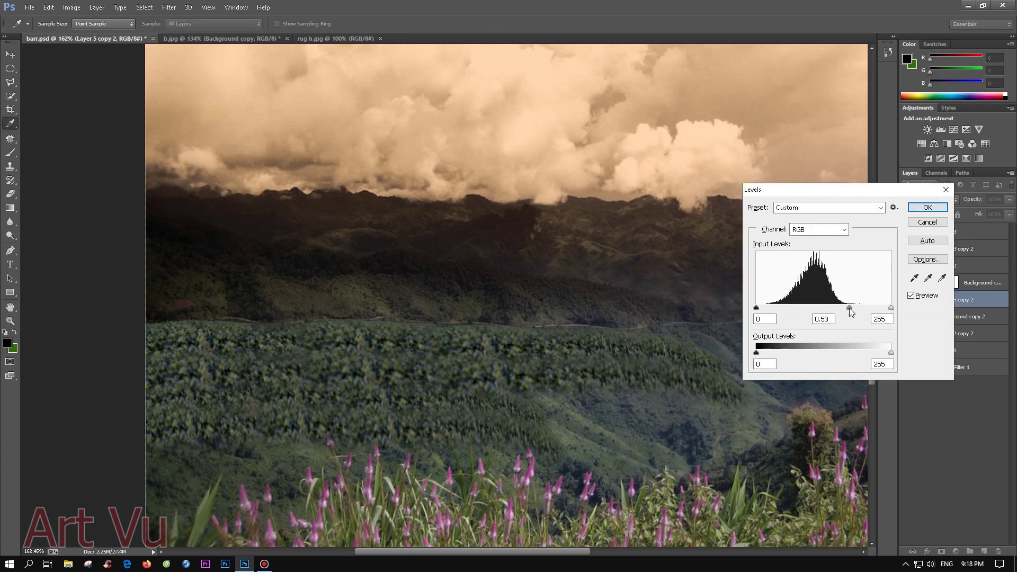
drag(891, 353, 886, 353)
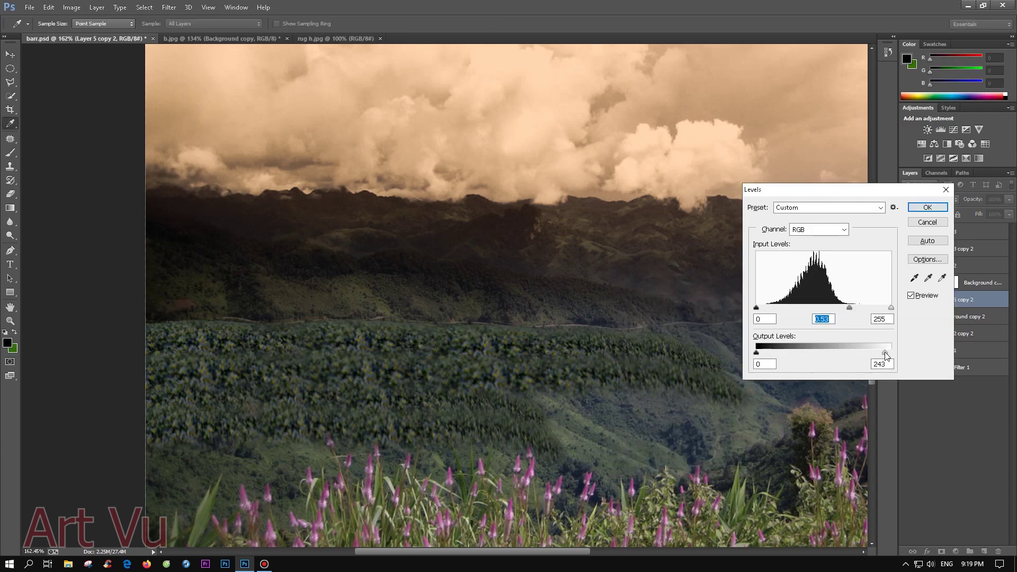
click(927, 207)
key(z)
drag(610, 297, 96, 269)
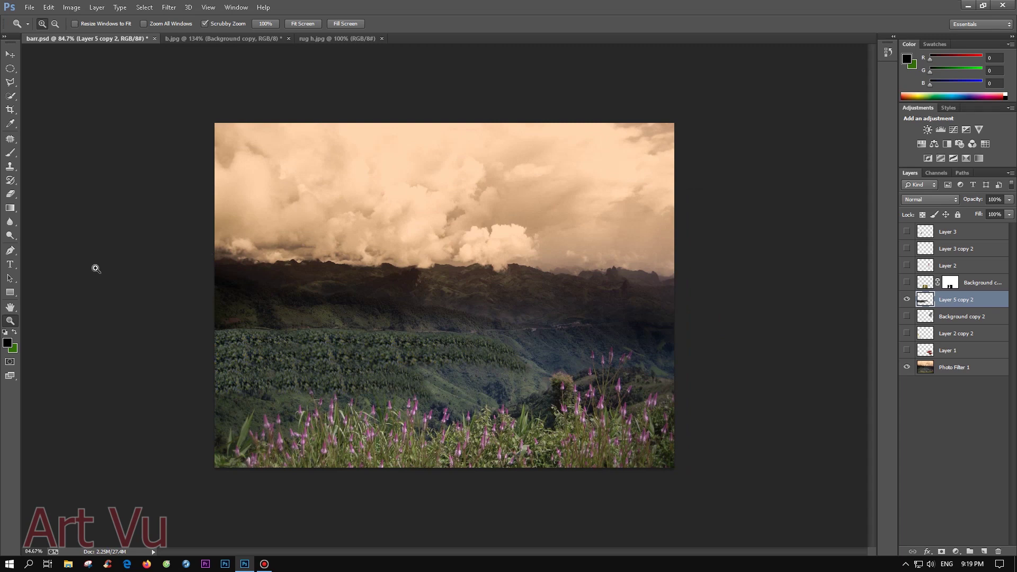
- Try a near-zero Gaussian Blur on the Photo Filter 1 layer, then dismiss it
click(169, 7)
mouse_move(174, 124)
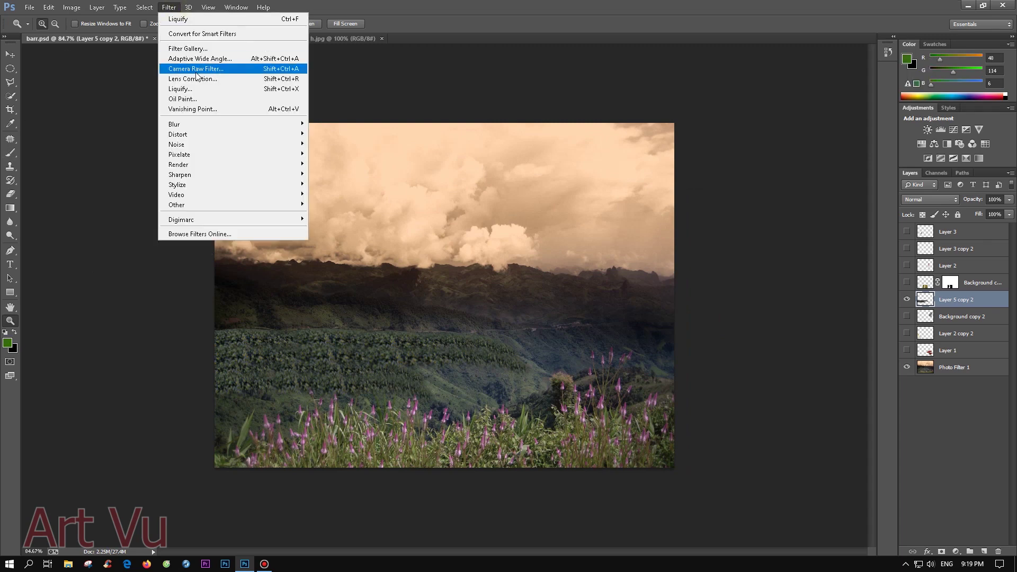
click(426, 240)
click(953, 371)
click(169, 7)
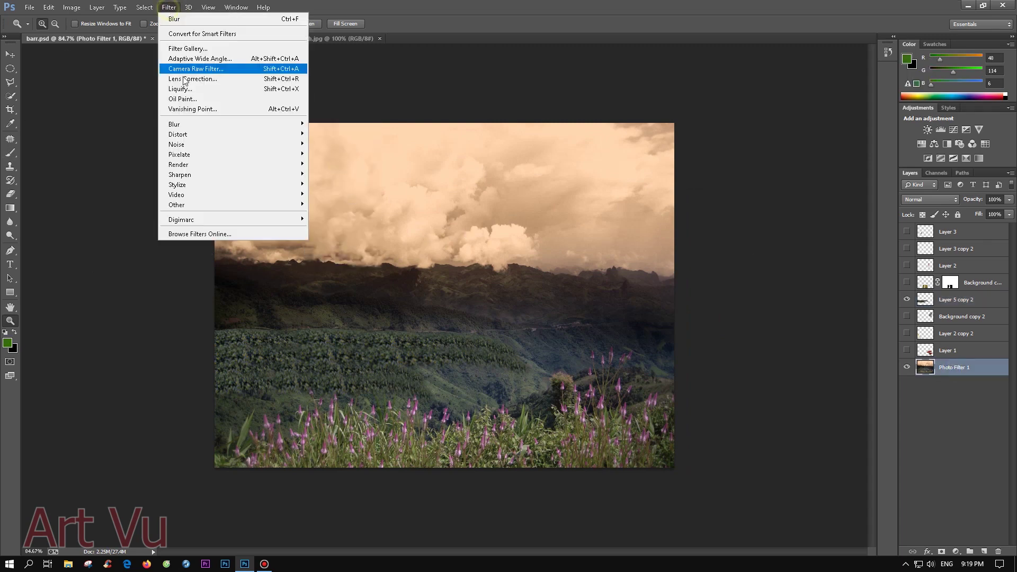
click(345, 200)
drag(710, 354, 691, 354)
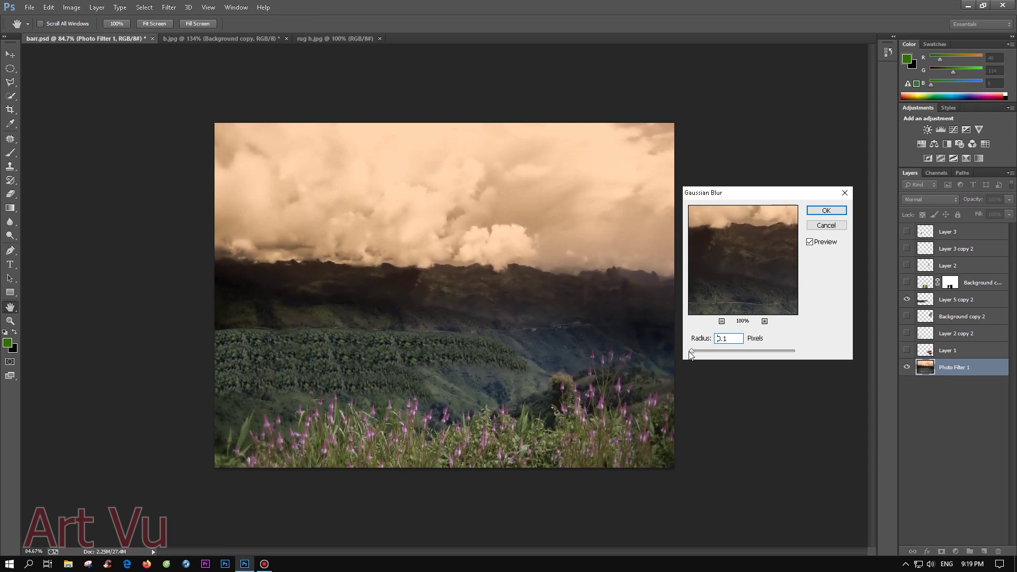
key(Escape)
- Apply a light Gaussian Blur to Layer 5 copy 2 and re-enable the hidden layers
click(957, 300)
click(169, 7)
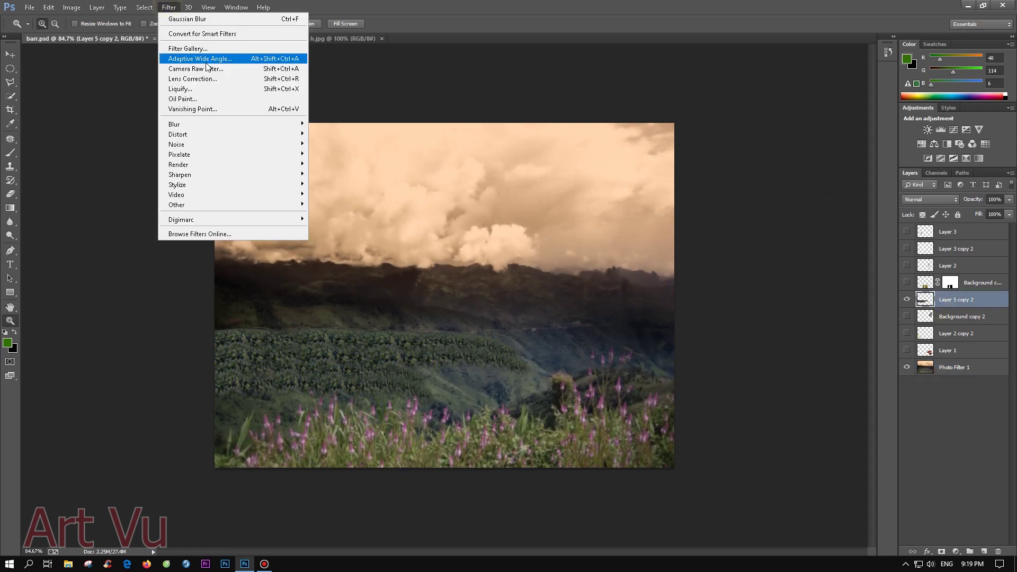
click(342, 281)
key(Return)
drag(907, 249, 907, 351)
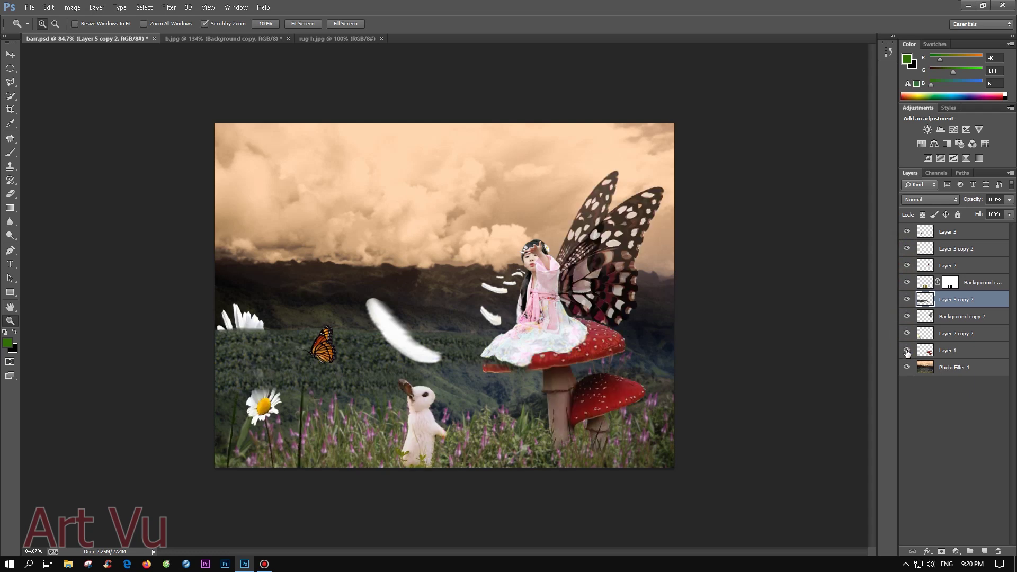
- Move Layer 5 copy 2 beneath Layer 1 and bring the merged layer into Camera Raw
drag(932, 300, 952, 354)
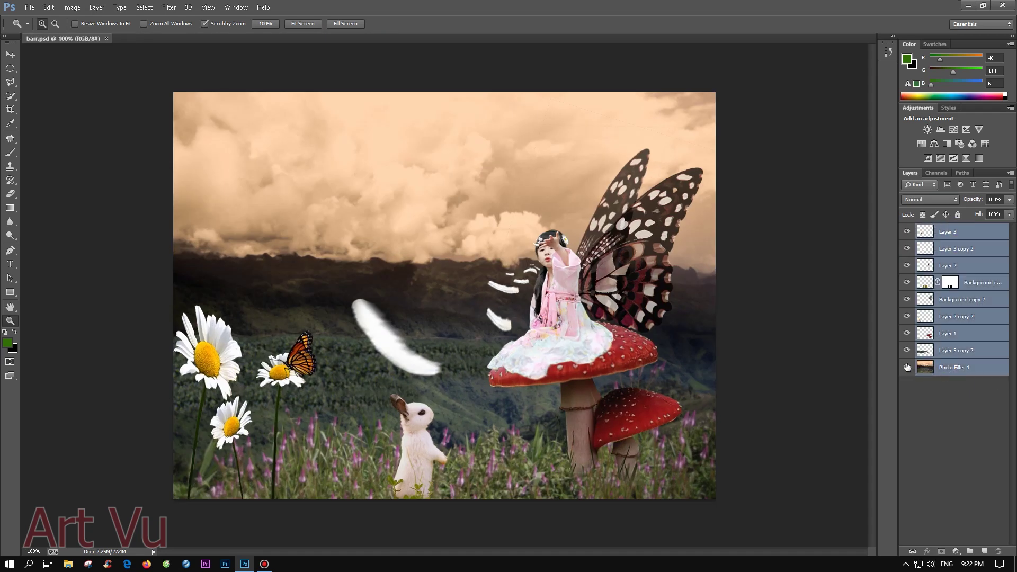
click(169, 7)
click(231, 71)
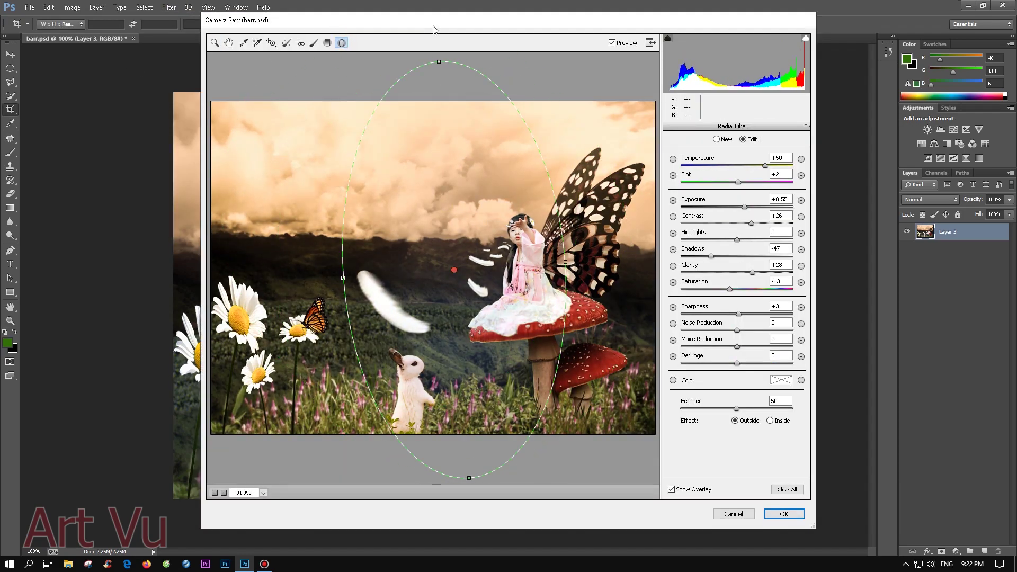
- Darken and cool the area outside a radial filter, with slightly lower clarity
drag(737, 240, 728, 206)
drag(765, 165, 729, 166)
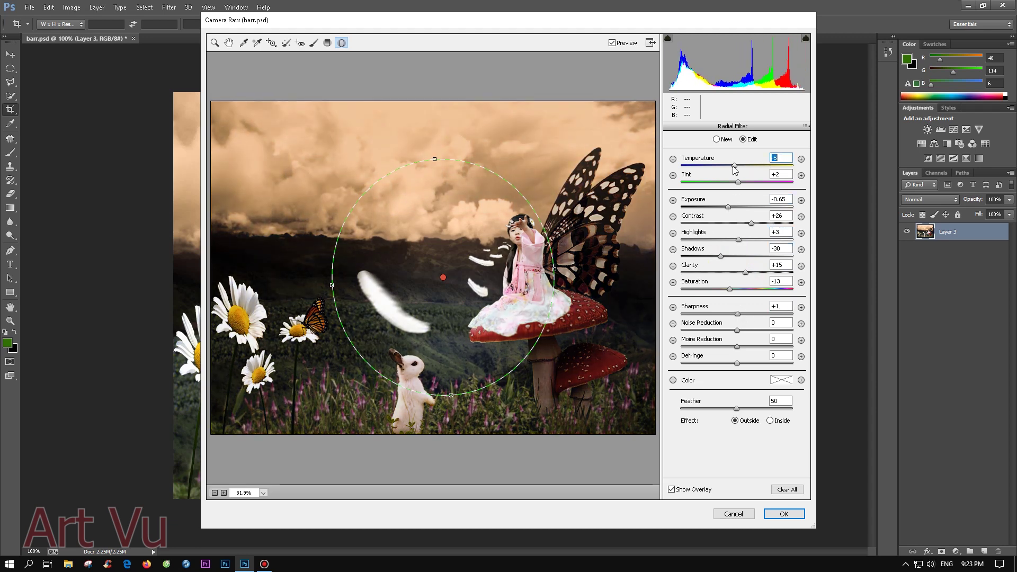
drag(729, 208, 725, 210)
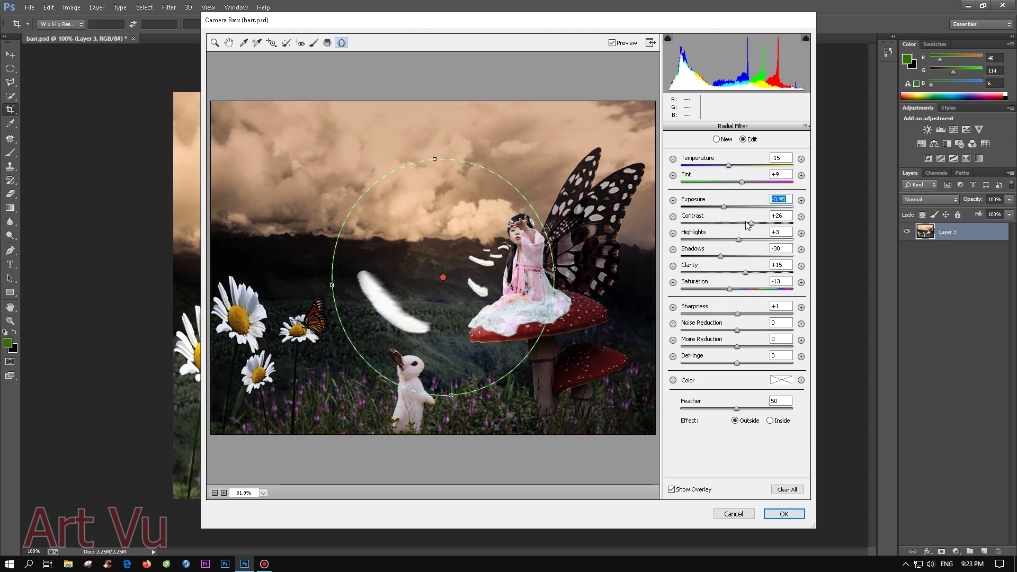
drag(745, 273, 742, 273)
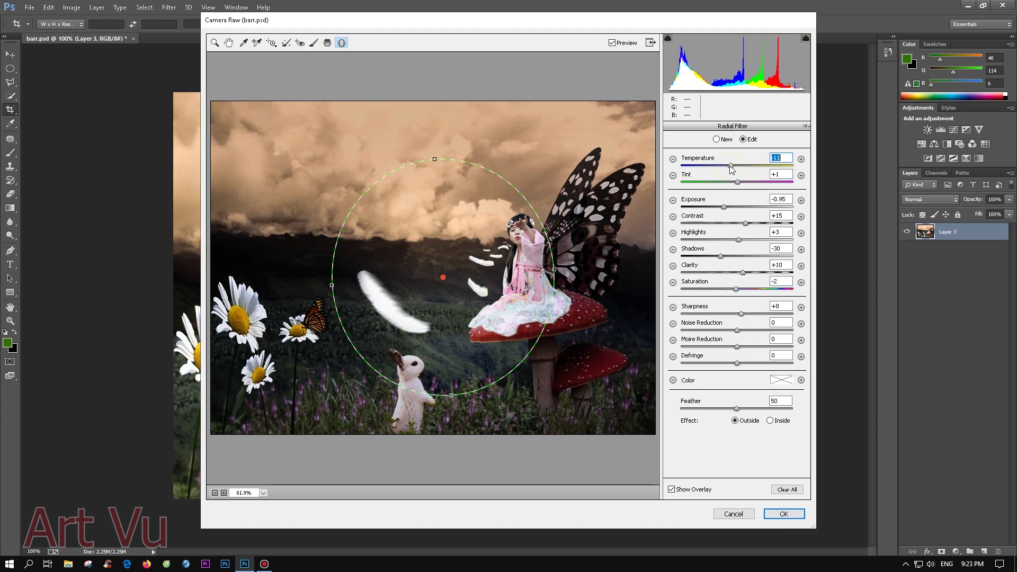
click(784, 514)
click(168, 7)
- Cool the upper sky with a diagonal Camera Raw graduated filter
click(201, 71)
click(327, 43)
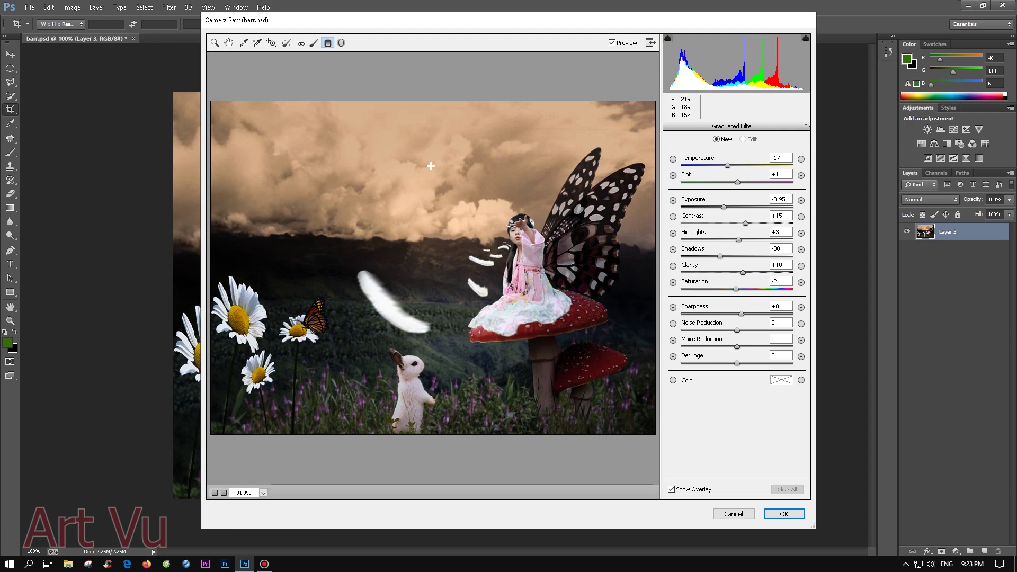
drag(417, 137, 538, 299)
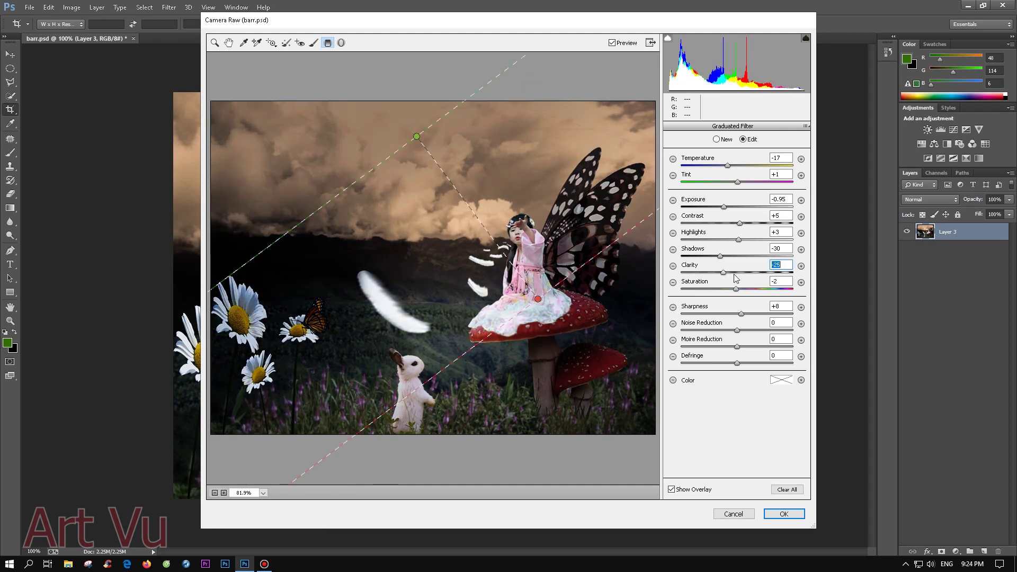
drag(732, 167, 714, 169)
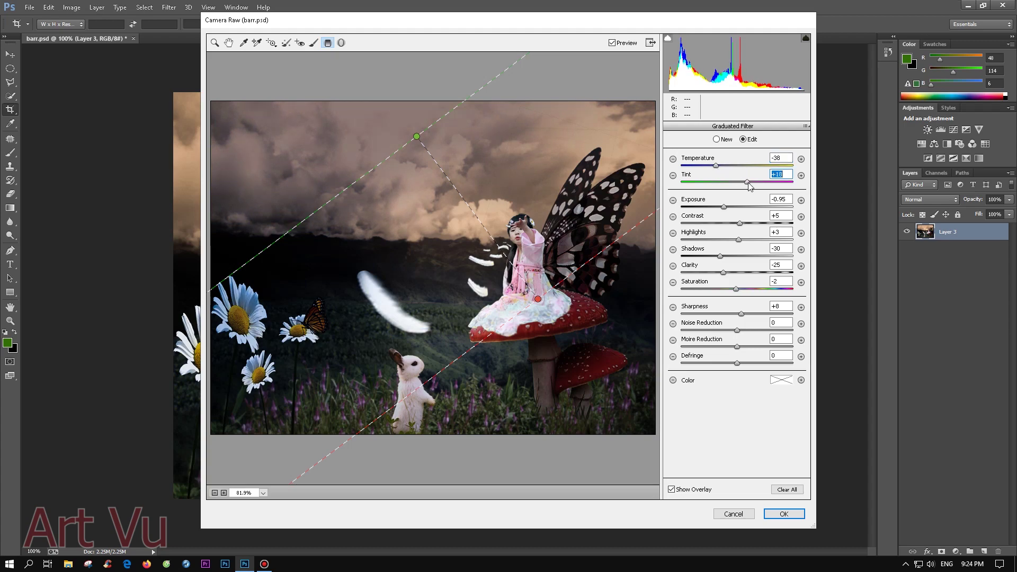
click(785, 514)
- Set luminance noise reduction to 10 and darken the edges with a vignette
click(168, 7)
click(222, 79)
click(696, 128)
click(686, 258)
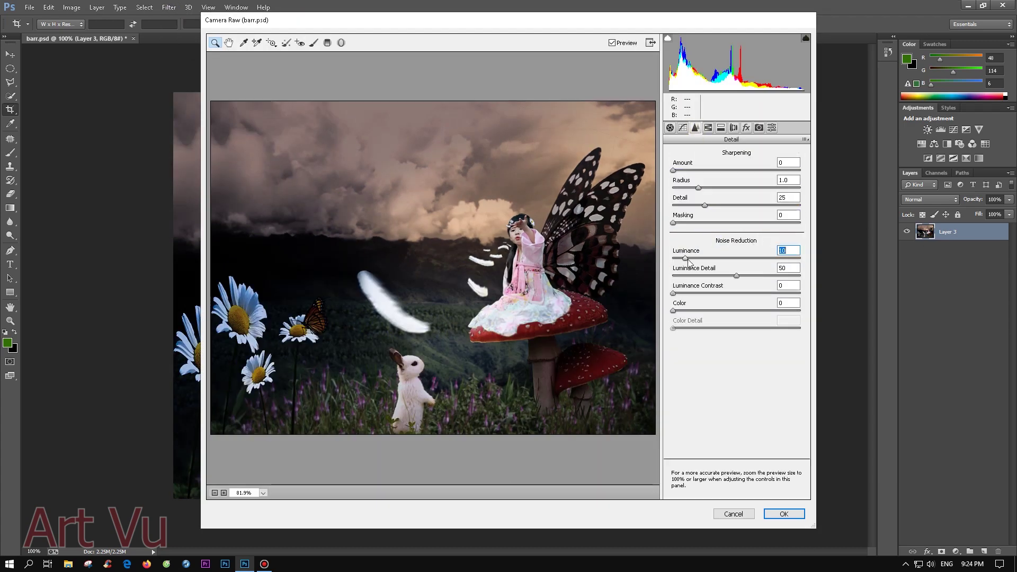
click(746, 127)
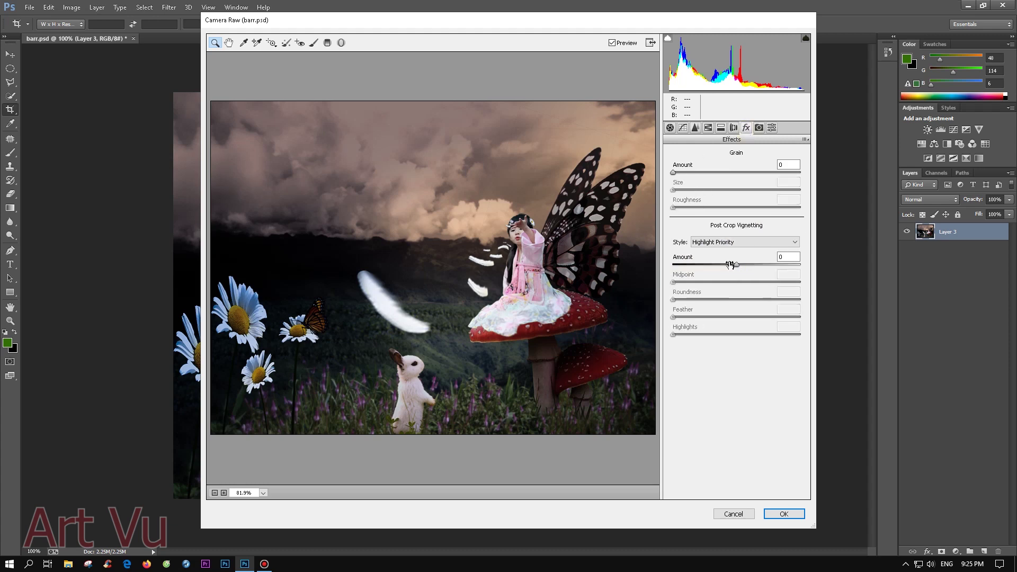
drag(736, 264, 730, 265)
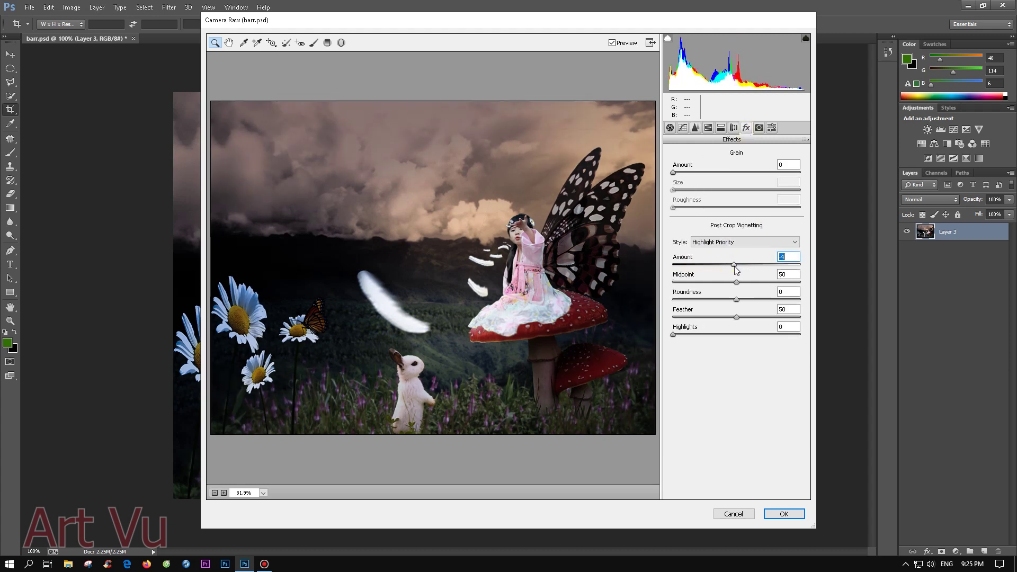
- Warm the overall temperature, lower highlights, lift shadows, and apply the Camera Raw grade
click(670, 128)
mouse_move(736, 178)
mouse_down()
mouse_move(740, 262)
mouse_move(725, 262)
mouse_move(744, 279)
mouse_up()
click(736, 295)
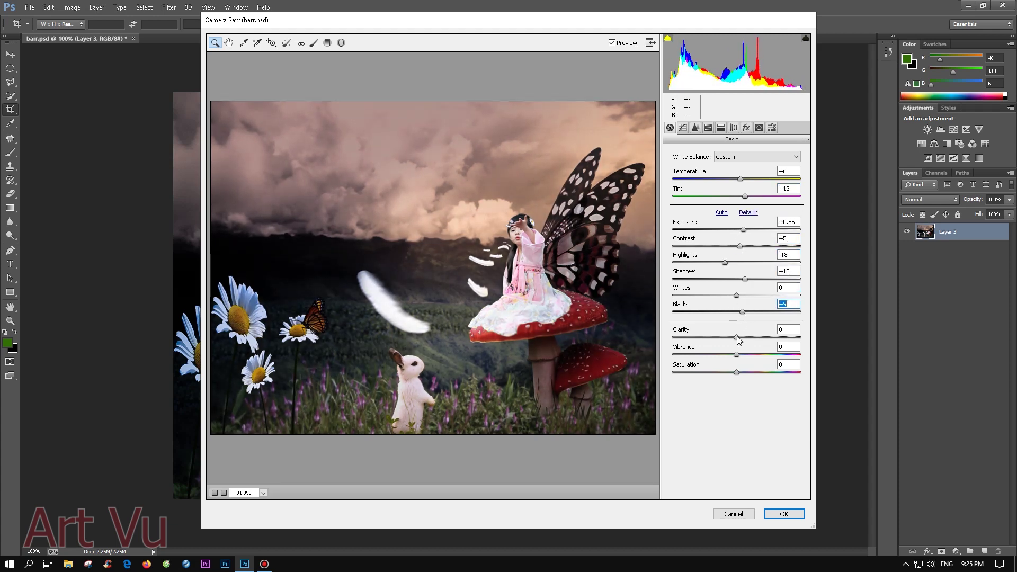
click(695, 128)
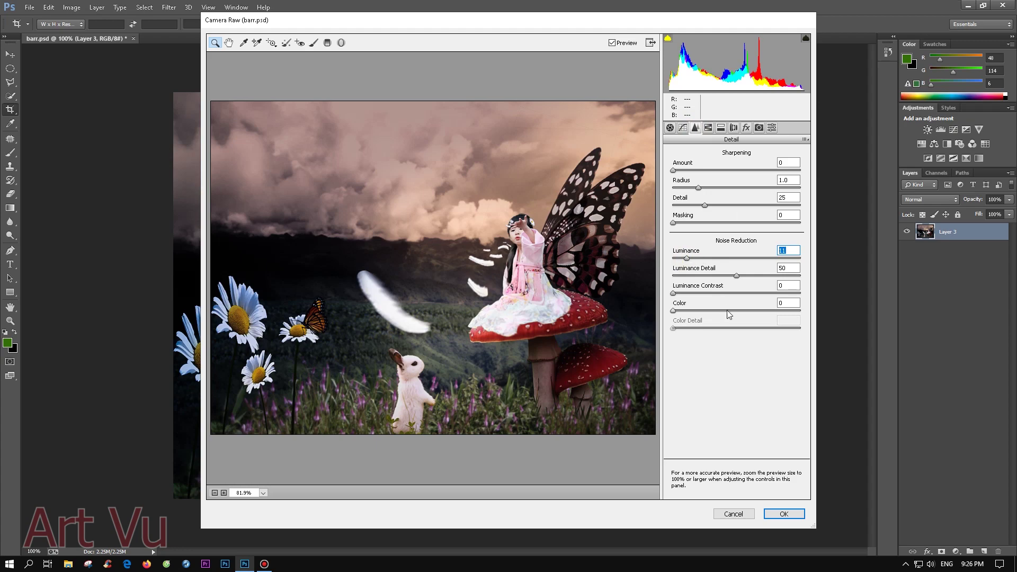
key(Return)
key(ctrl+0)
key(s)
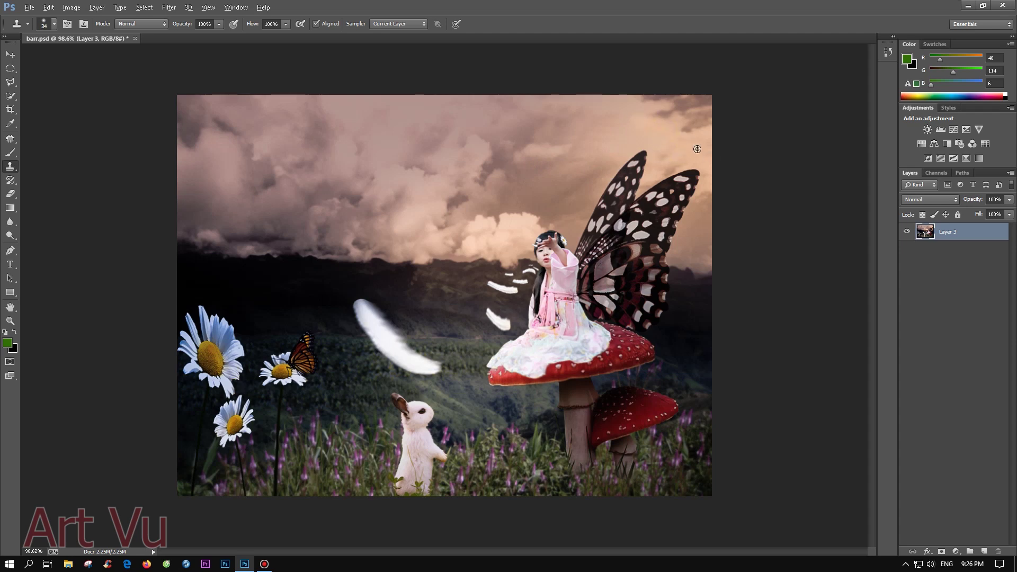
- Add an Iris Blur and rotate and enlarge its sharp area toward the girl
key(z)
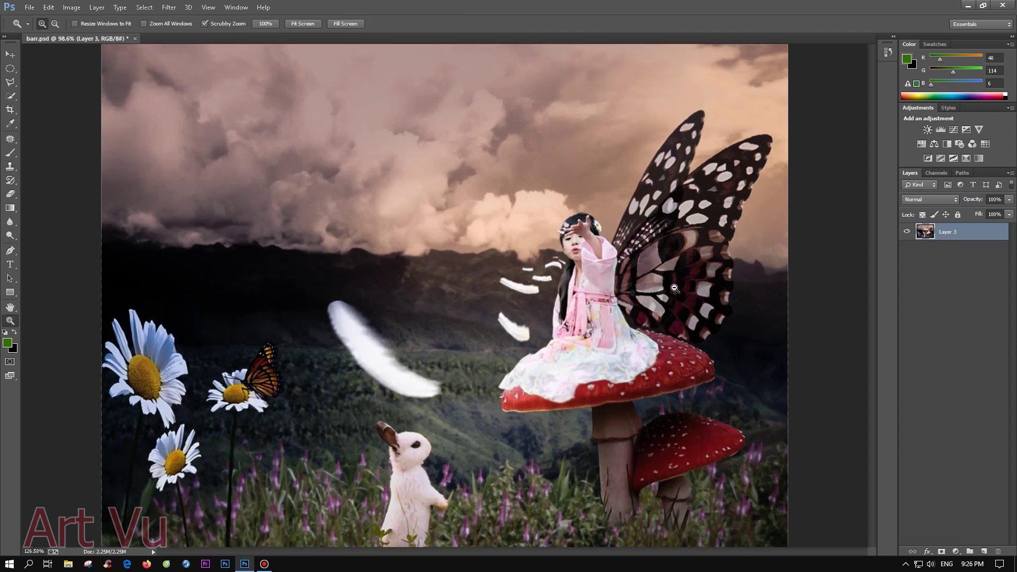
drag(744, 208, 664, 290)
click(169, 7)
mouse_move(174, 124)
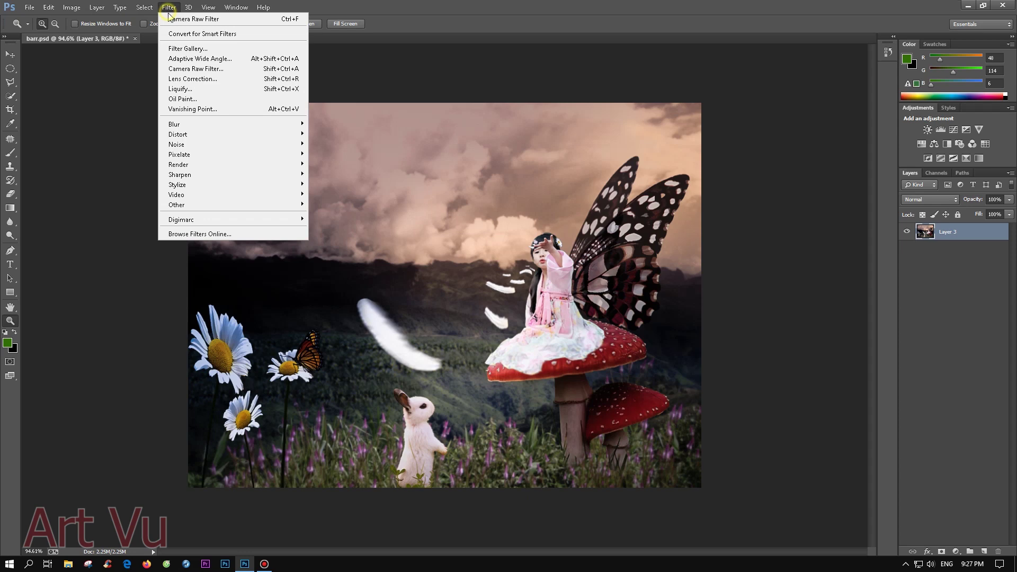
click(323, 134)
drag(623, 300, 664, 297)
mouse_move(445, 295)
mouse_down()
mouse_move(519, 324)
mouse_move(530, 314)
mouse_up()
drag(295, 317, 275, 424)
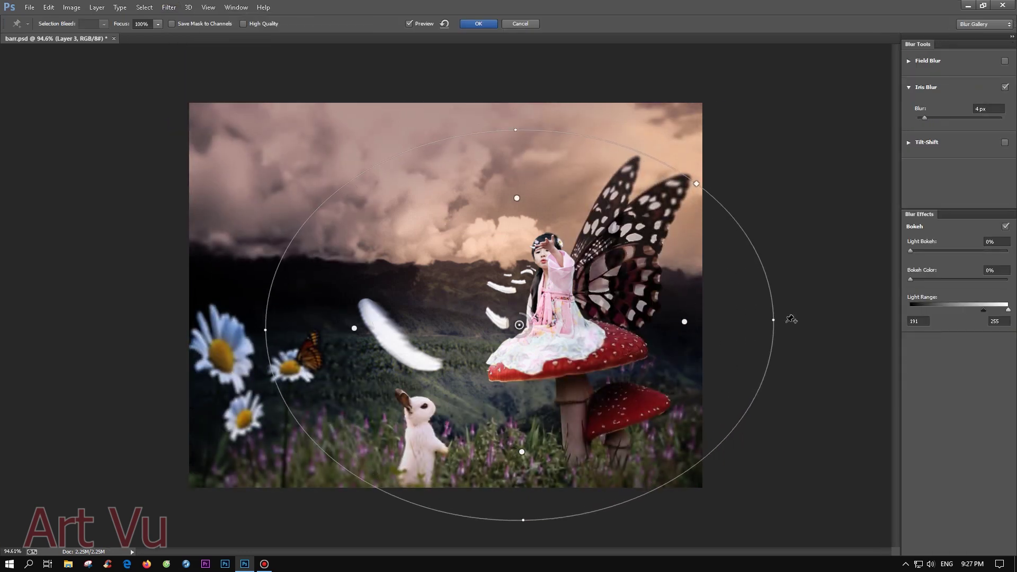
- Centre the sharp ellipse on the girl, set blur to 1 px, and apply it
drag(522, 328, 493, 332)
drag(390, 164, 394, 182)
drag(494, 337, 499, 294)
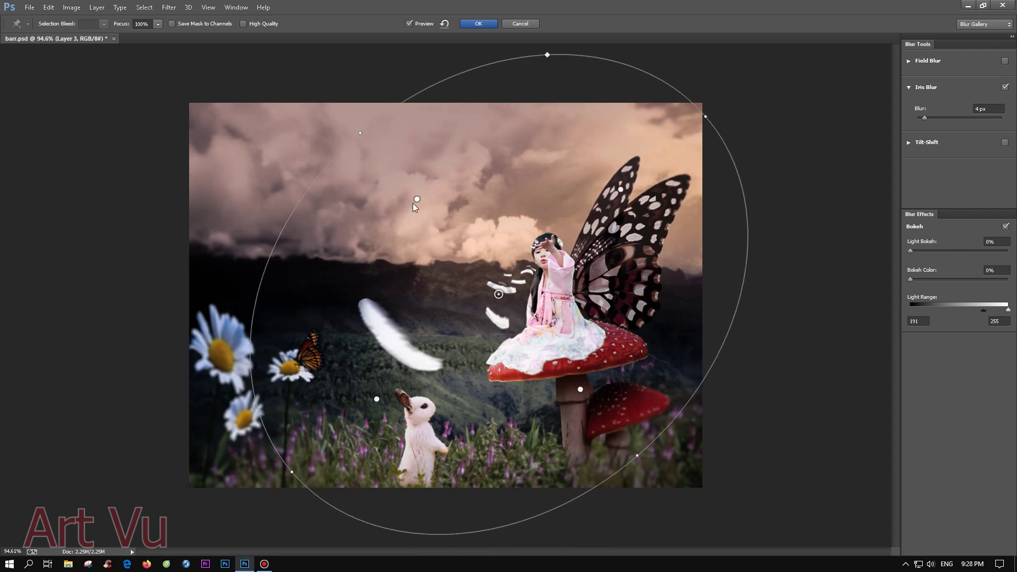
drag(504, 284, 503, 282)
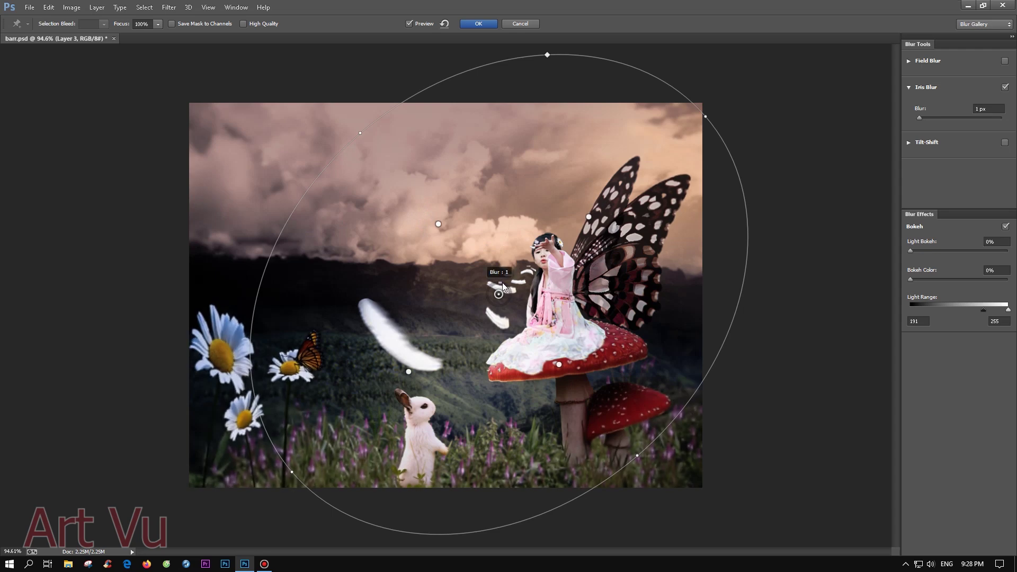
click(491, 24)
key(ctrl+plus)
key(f)
key(f)
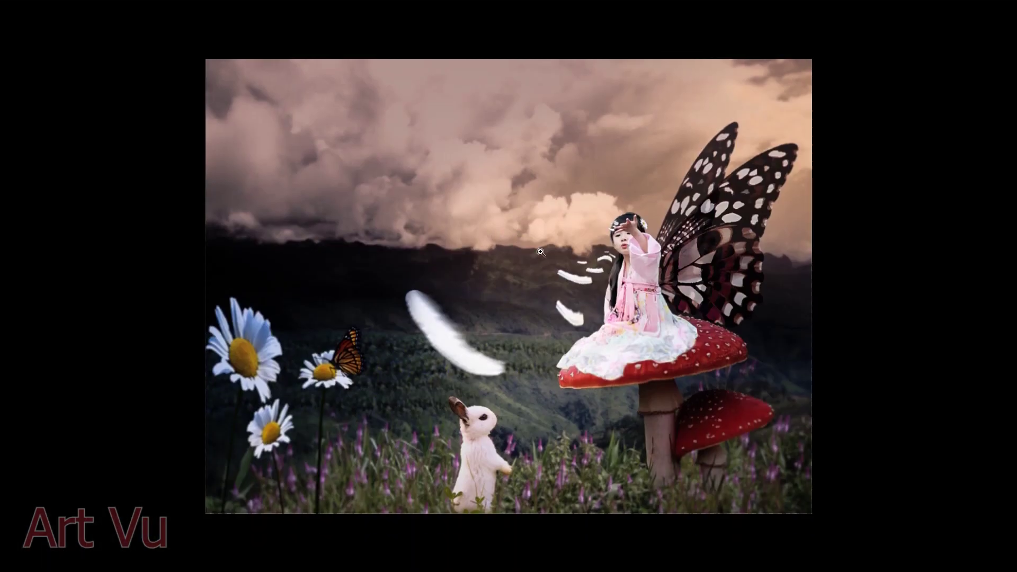
key(ctrl+plus)
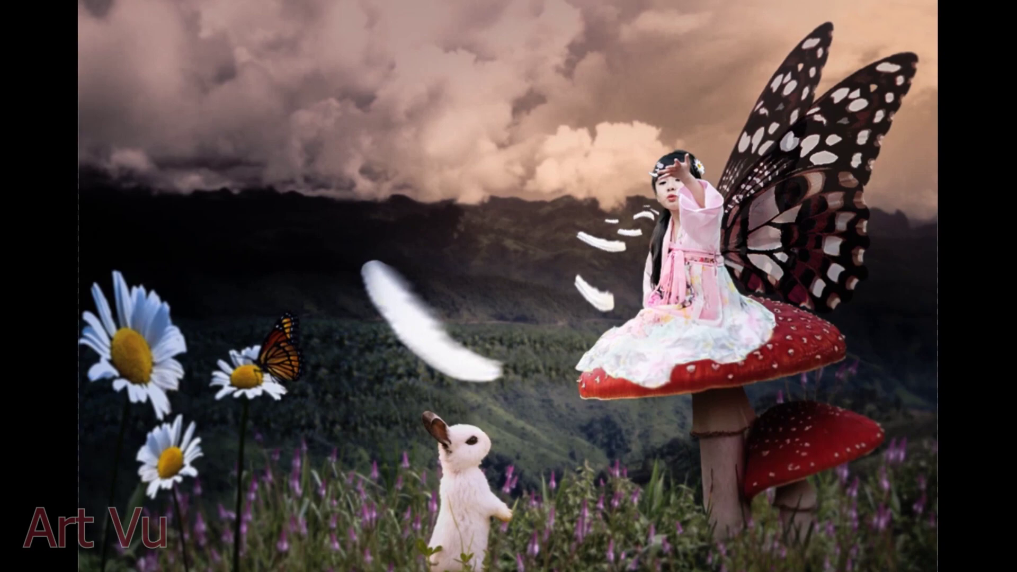